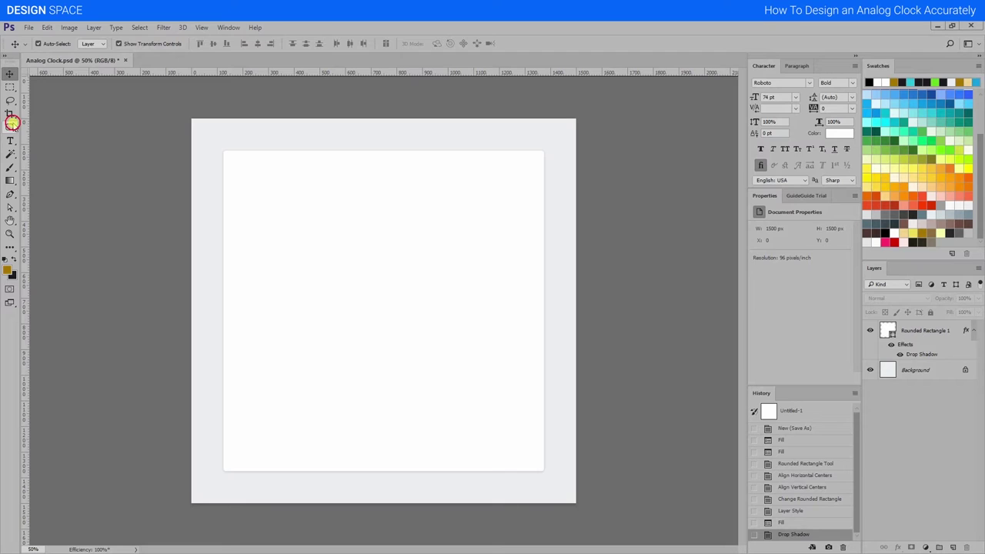
Step: Draw a roughly 850 px circle in the middle of the page
{"action": "left_click", "coordinate": [11, 126]}
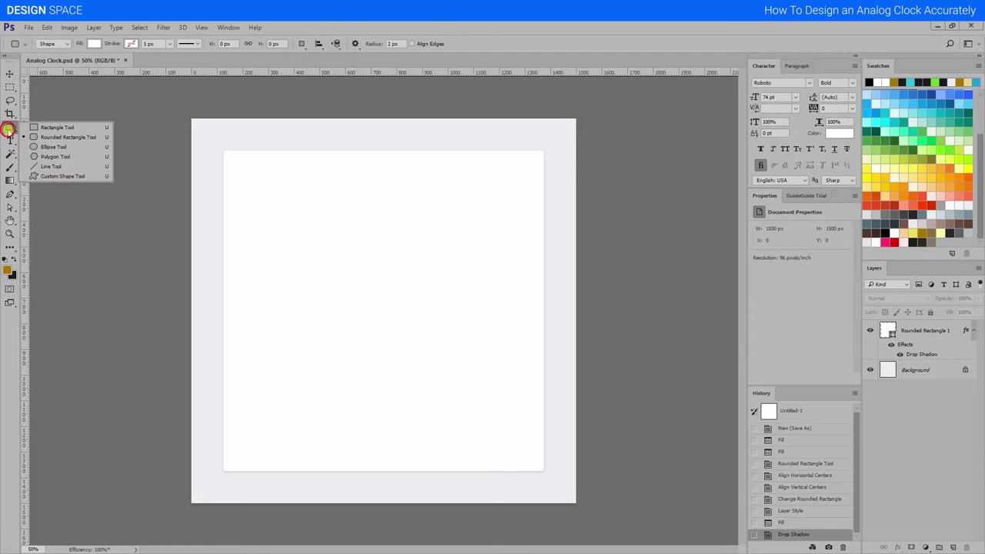
{"action": "left_click", "coordinate": [53, 146]}
{"action": "left_click_drag", "start_coordinate": [297, 209], "coordinate": [506, 423]}
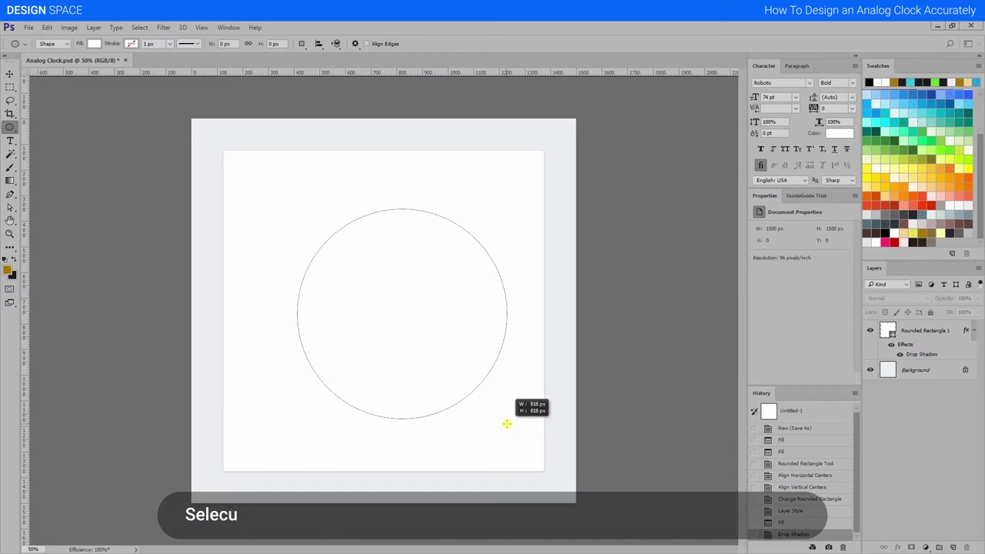
{"action": "left_click_drag", "start_coordinate": [507, 423], "coordinate": [515, 434]}
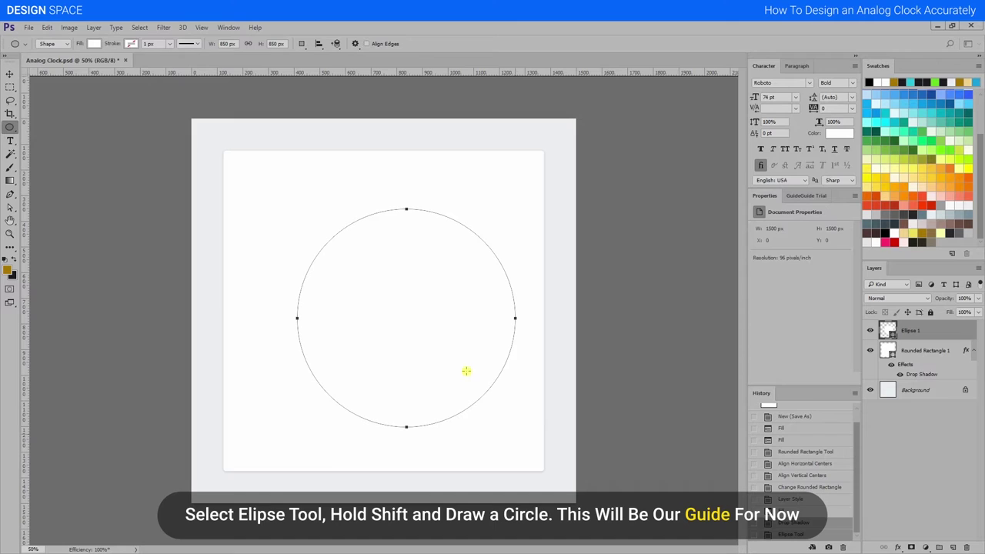
Step: Centre the circle horizontally and vertically on the rounded rectangle
{"action": "left_click", "coordinate": [10, 74]}
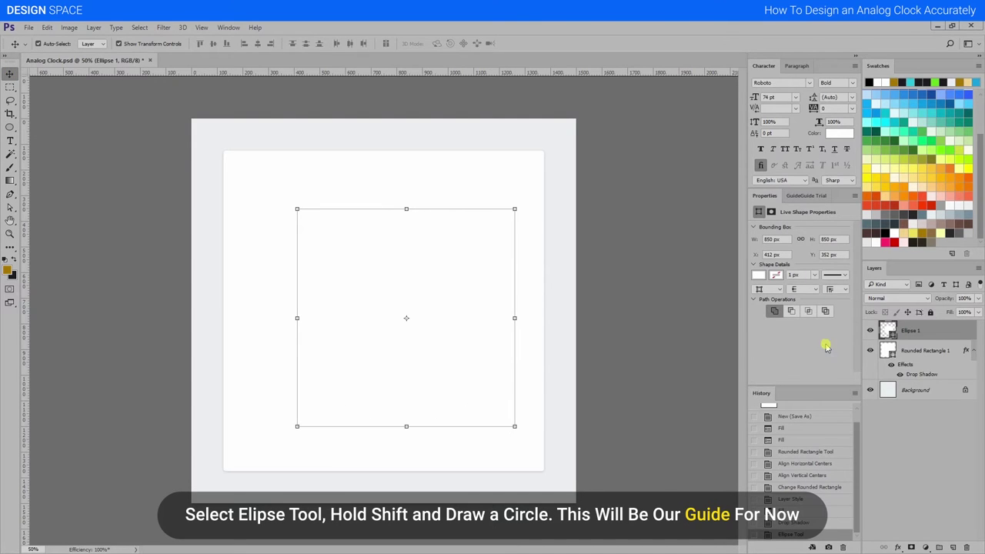
{"action": "left_click", "coordinate": [912, 350], "text": "shift"}
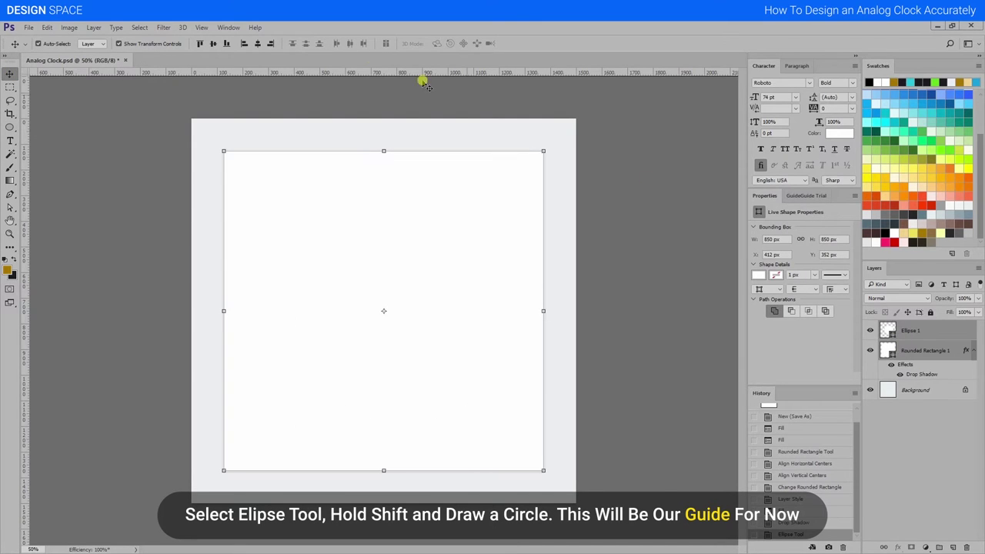
{"action": "left_click", "coordinate": [255, 43]}
{"action": "left_click", "coordinate": [217, 43]}
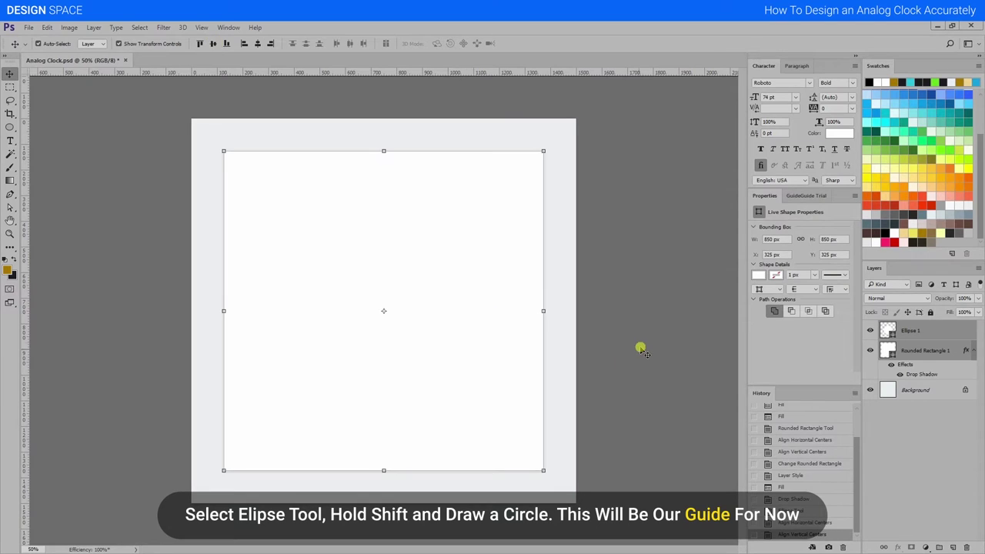
{"action": "left_click", "coordinate": [643, 346]}
{"action": "left_click", "coordinate": [428, 302]}
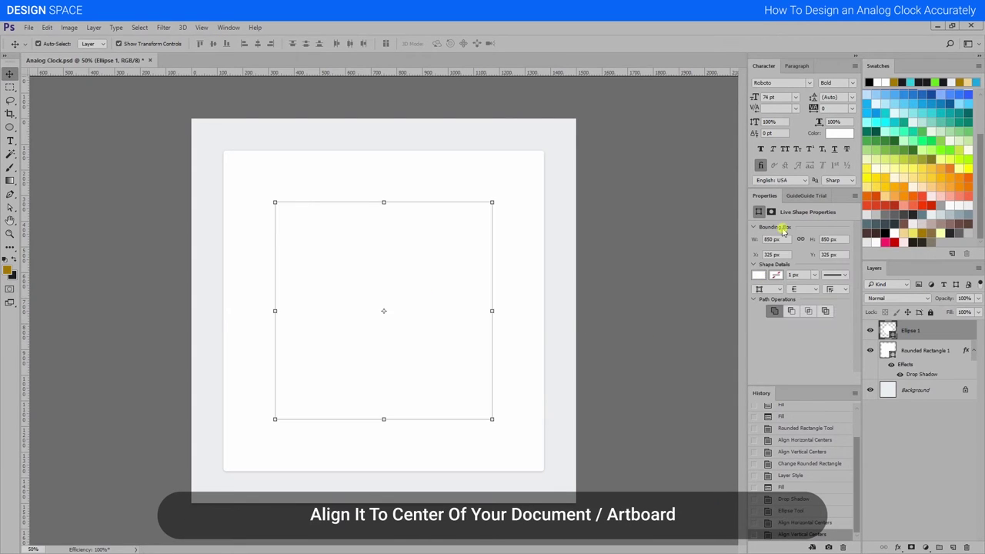
Step: Remove the circle's fill and give it a thin light-grey solid outline
{"action": "left_click", "coordinate": [769, 276]}
{"action": "left_click", "coordinate": [766, 295]}
{"action": "scroll", "coordinate": [816, 384], "scroll_direction": "down", "scroll_amount": 3}
{"action": "scroll", "coordinate": [824, 397], "scroll_direction": "down", "scroll_amount": 5}
{"action": "scroll", "coordinate": [833, 408], "scroll_direction": "down", "scroll_amount": 3}
{"action": "left_click", "coordinate": [825, 400]}
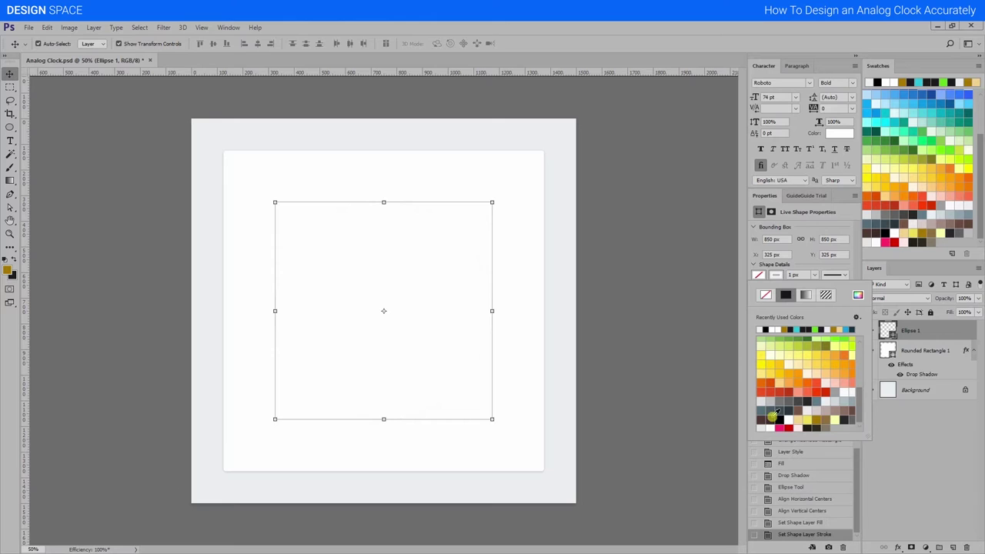
{"action": "left_click", "coordinate": [851, 400]}
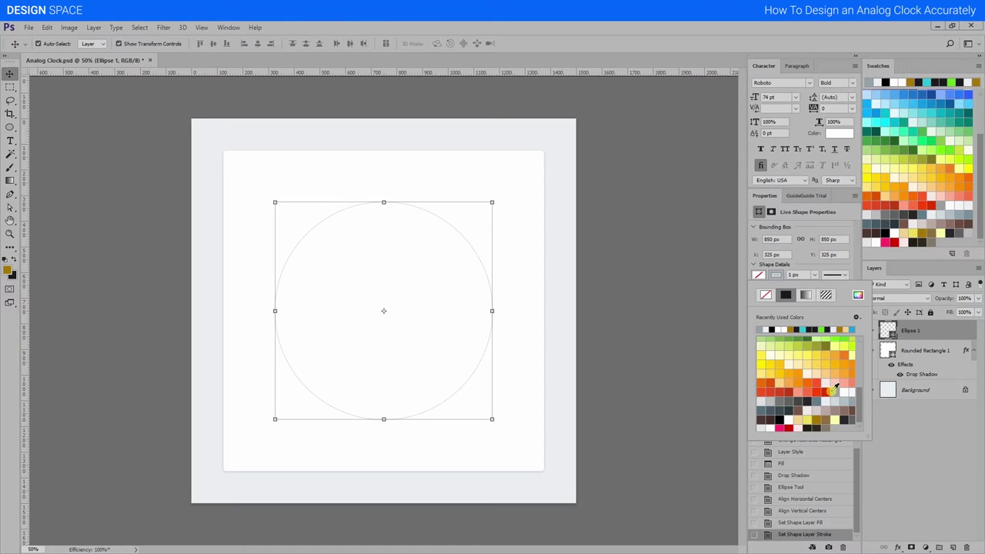
{"action": "left_click", "coordinate": [637, 279]}
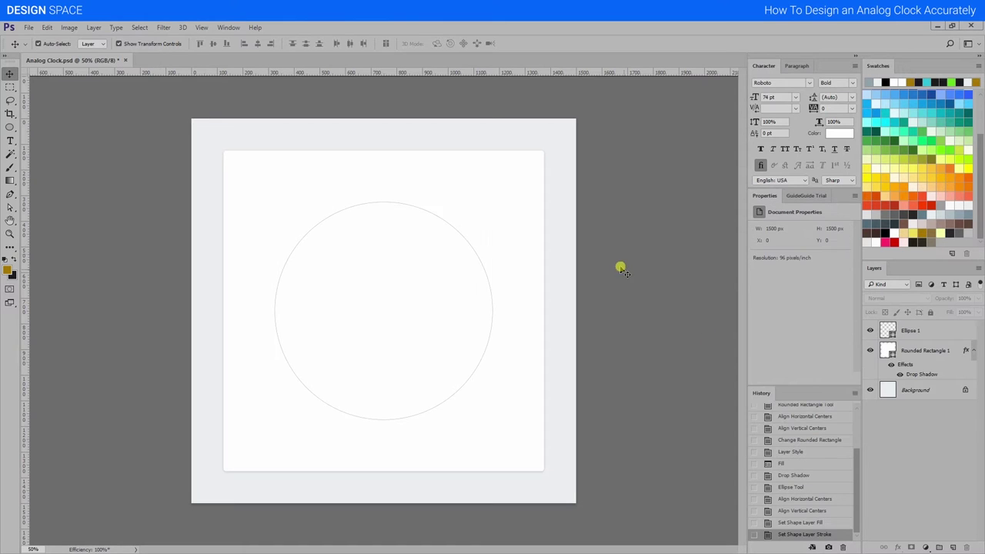
{"action": "left_click", "coordinate": [10, 127]}
{"action": "left_click", "coordinate": [57, 145]}
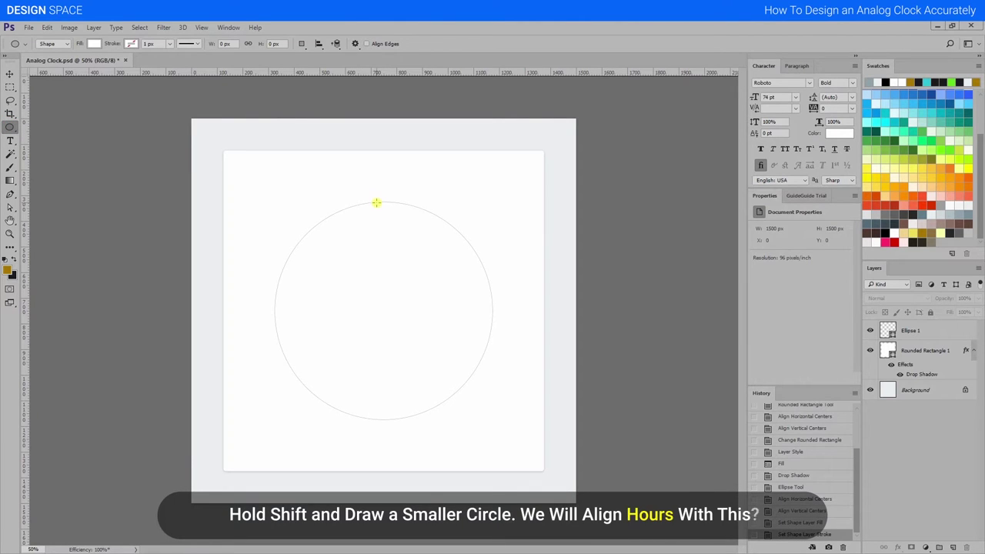
Step: Draw a 100 px circle at the guide's top and fill it cyan
{"action": "left_click_drag", "start_coordinate": [376, 202], "coordinate": [403, 229]}
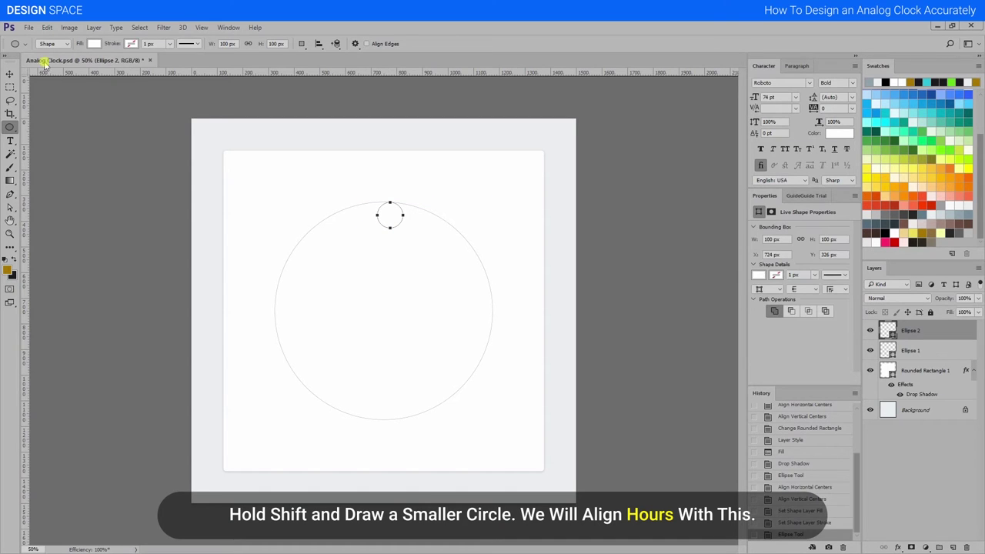
{"action": "left_click", "coordinate": [10, 73]}
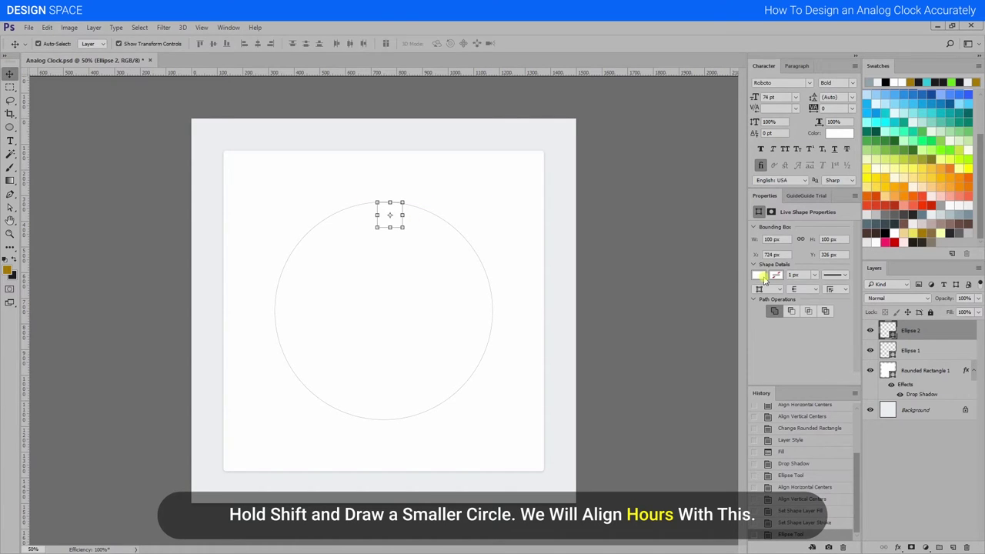
{"action": "left_click", "coordinate": [760, 275]}
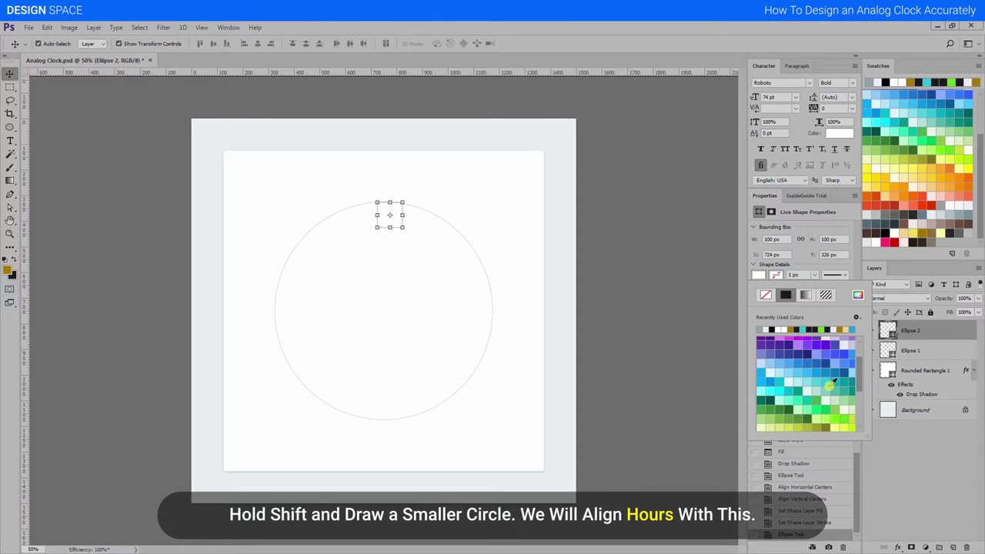
{"action": "left_click", "coordinate": [826, 384]}
{"action": "left_click", "coordinate": [80, 146]}
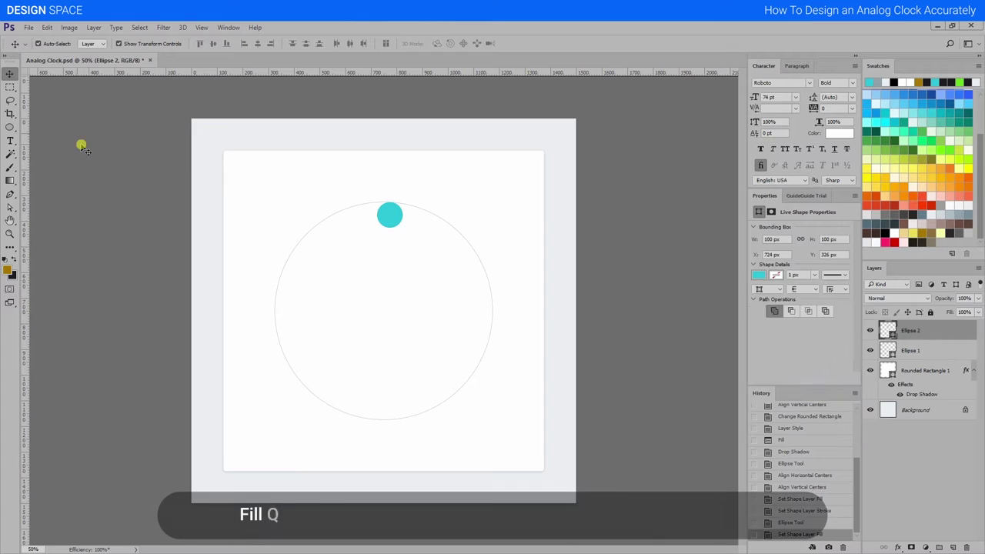
Step: Centre the cyan dot horizontally and align its top with the guide circle's top
{"action": "left_click", "coordinate": [390, 218]}
{"action": "left_click", "coordinate": [378, 301], "text": "shift"}
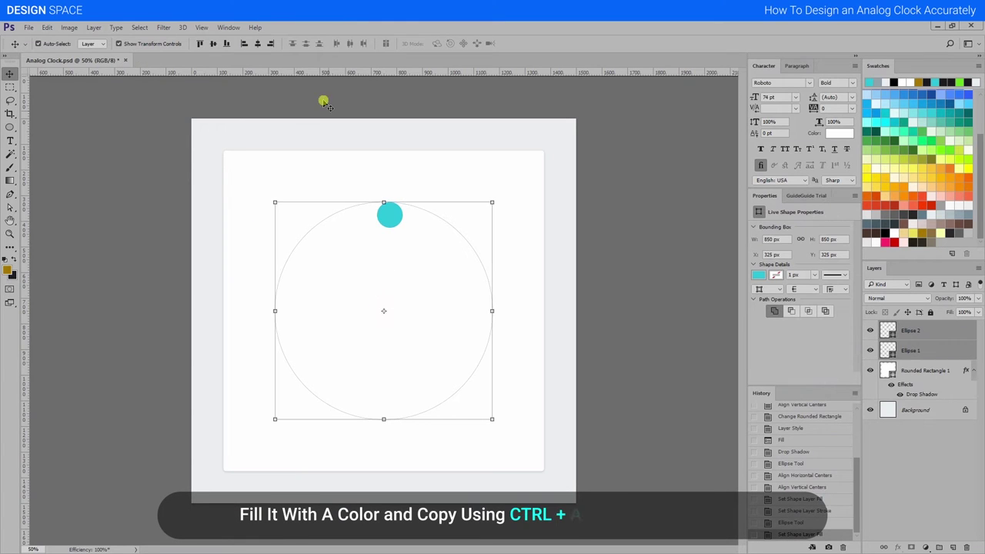
{"action": "left_click", "coordinate": [257, 43]}
{"action": "left_click", "coordinate": [199, 43]}
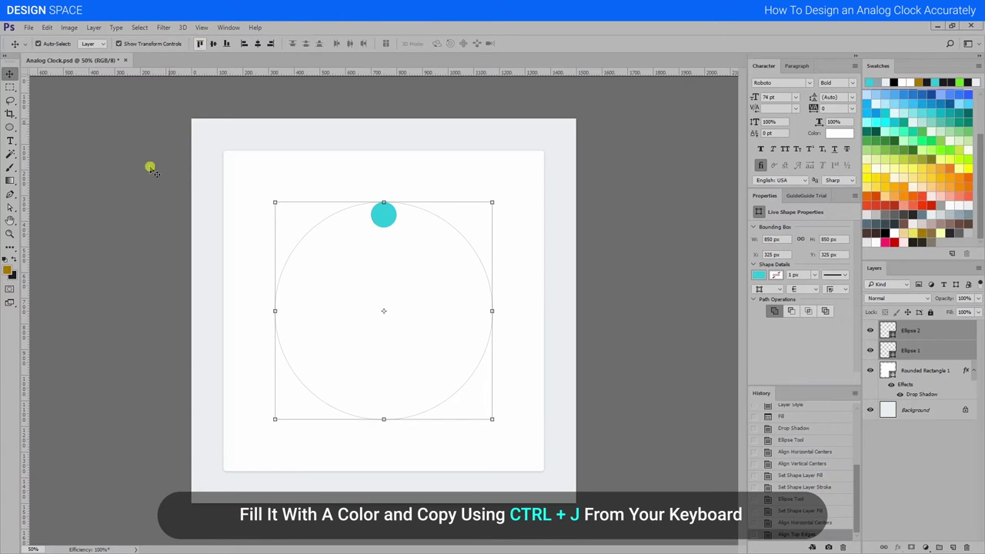
{"action": "left_click", "coordinate": [149, 164]}
{"action": "left_click", "coordinate": [386, 225]}
Step: Duplicate the dot and bottom-align the copy to the guide circle
{"action": "key", "text": "ctrl+j"}
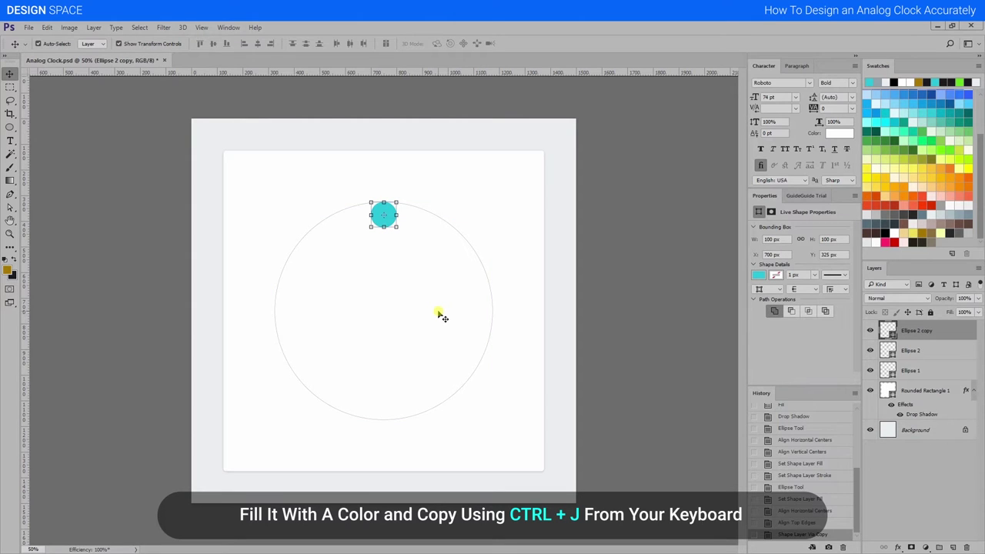
{"action": "left_click", "coordinate": [440, 315], "text": "shift"}
{"action": "left_click", "coordinate": [227, 43]}
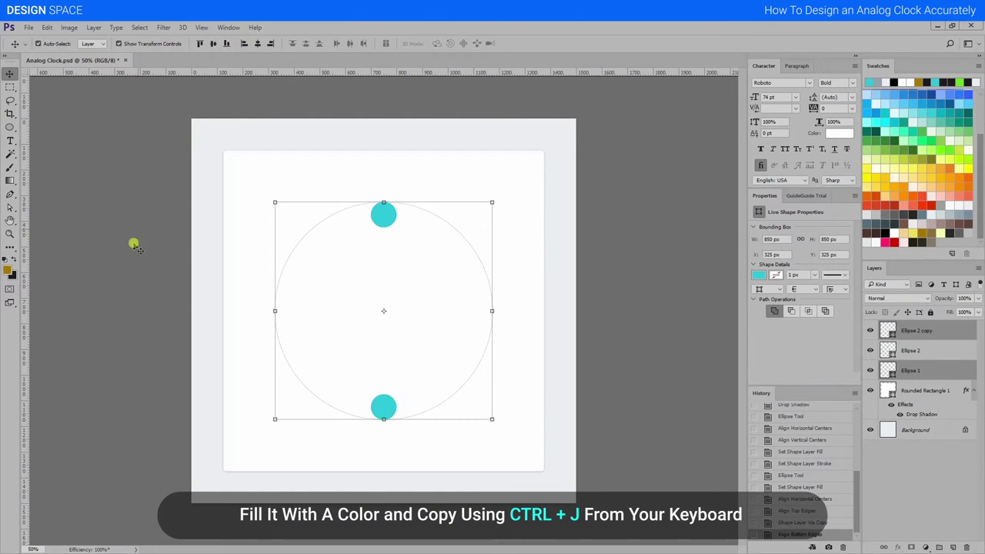
{"action": "left_click", "coordinate": [134, 244]}
Step: Group the top and bottom cyan dots and duplicate the group
{"action": "left_click", "coordinate": [385, 408]}
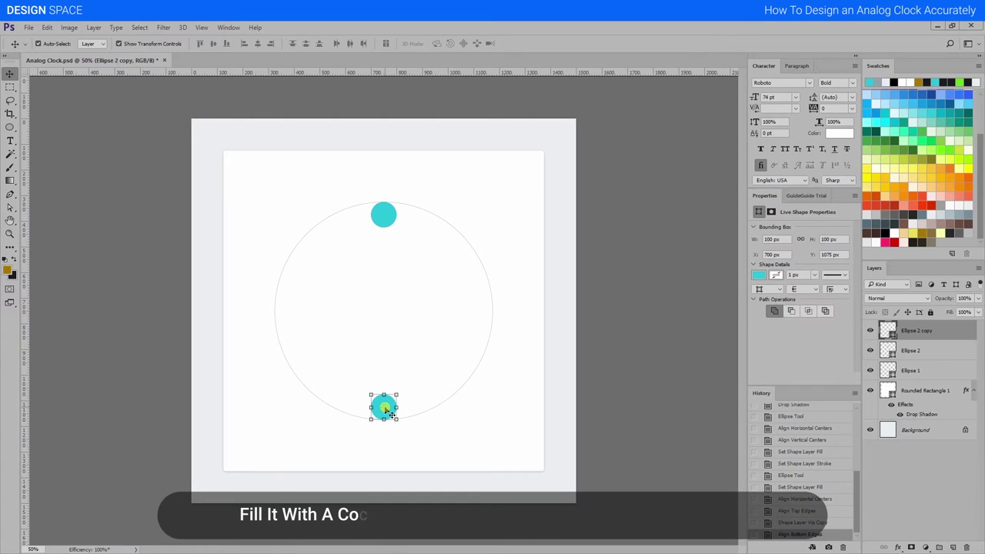
{"action": "left_click", "coordinate": [385, 220], "text": "shift"}
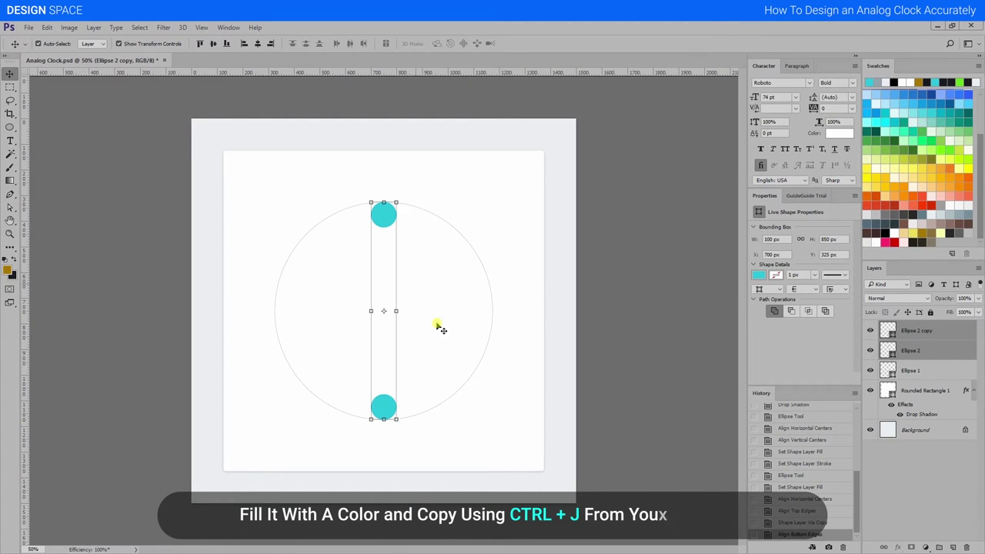
{"action": "key", "text": "ctrl"}
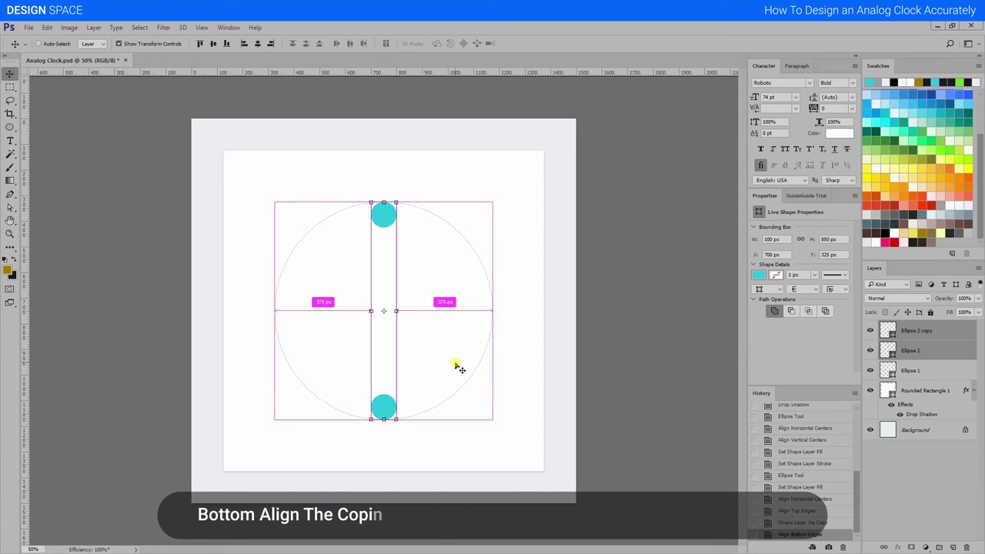
{"action": "key", "text": "ctrl+g"}
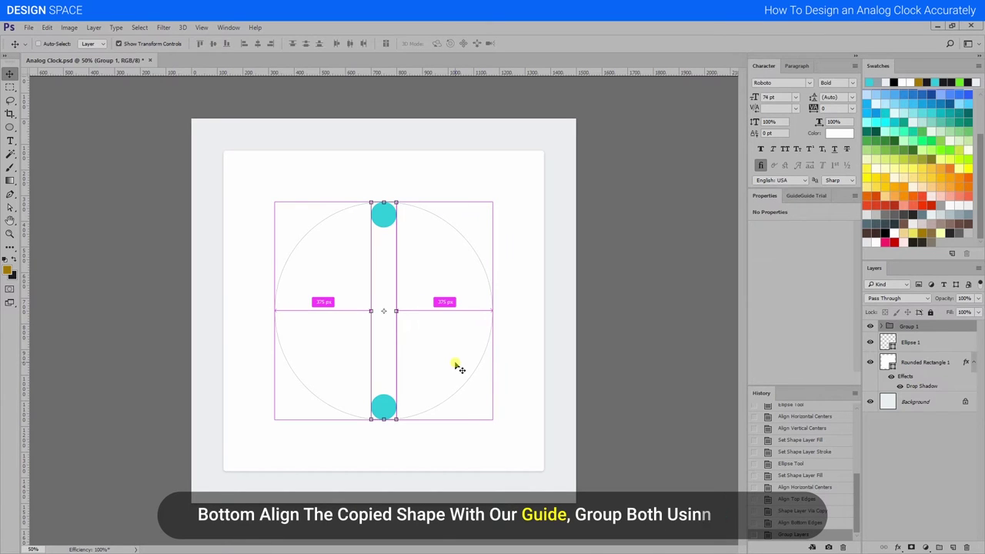
{"action": "key", "text": "ctrl+j"}
{"action": "key", "text": "ctrl+t"}
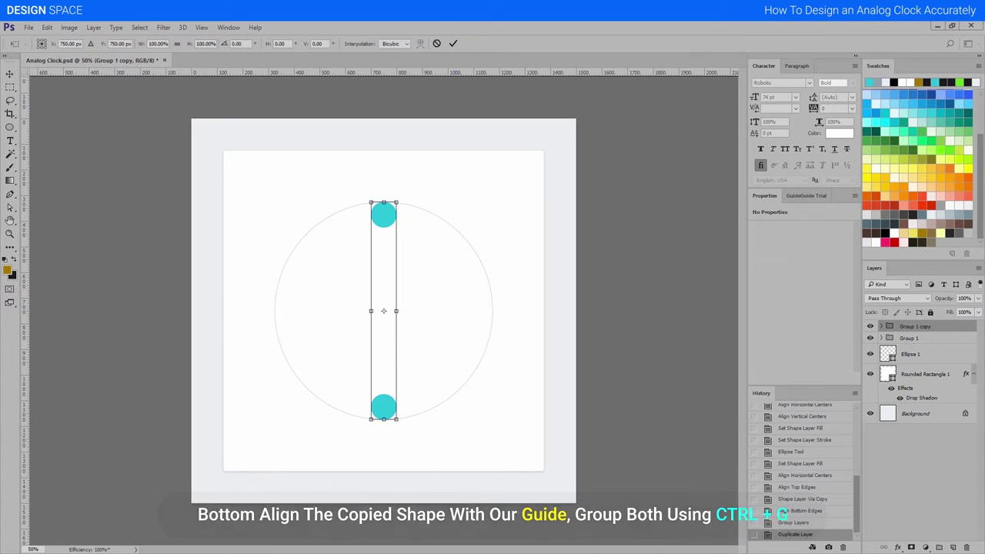
Step: Rotate the duplicated dot pair 30°, then duplicate and rotate another copy 30°
{"action": "left_click", "coordinate": [238, 43]}
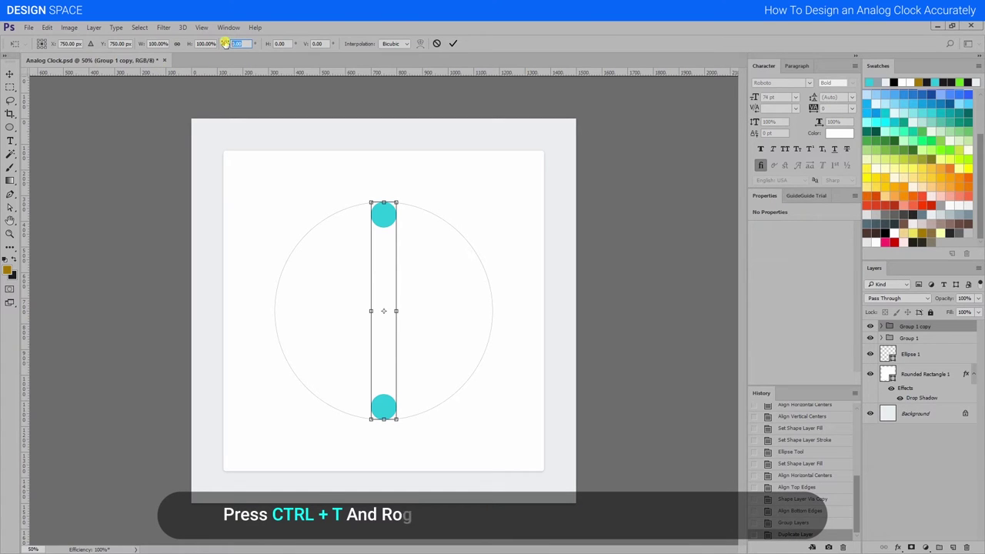
{"action": "type", "text": "30"}
{"action": "key", "text": "Return"}
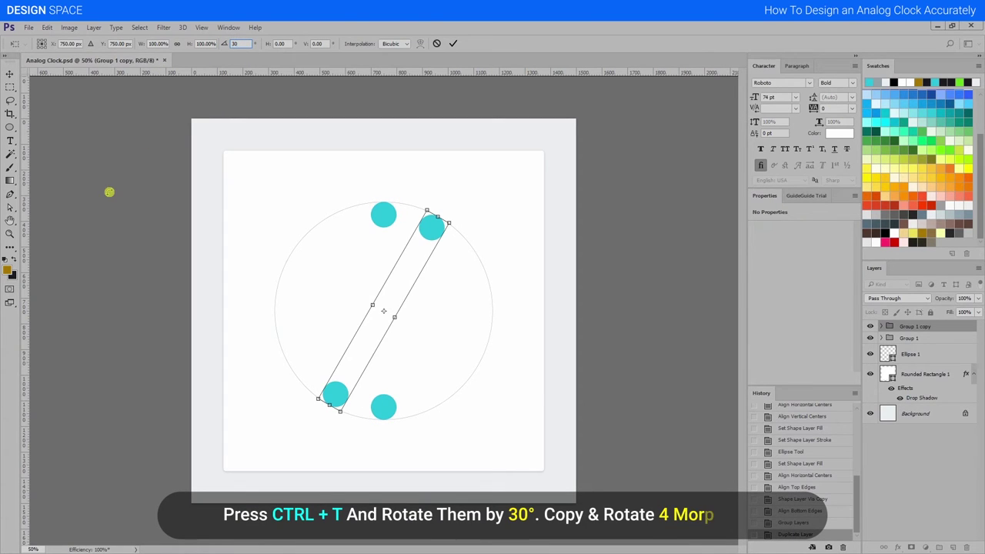
{"action": "key", "text": "Return"}
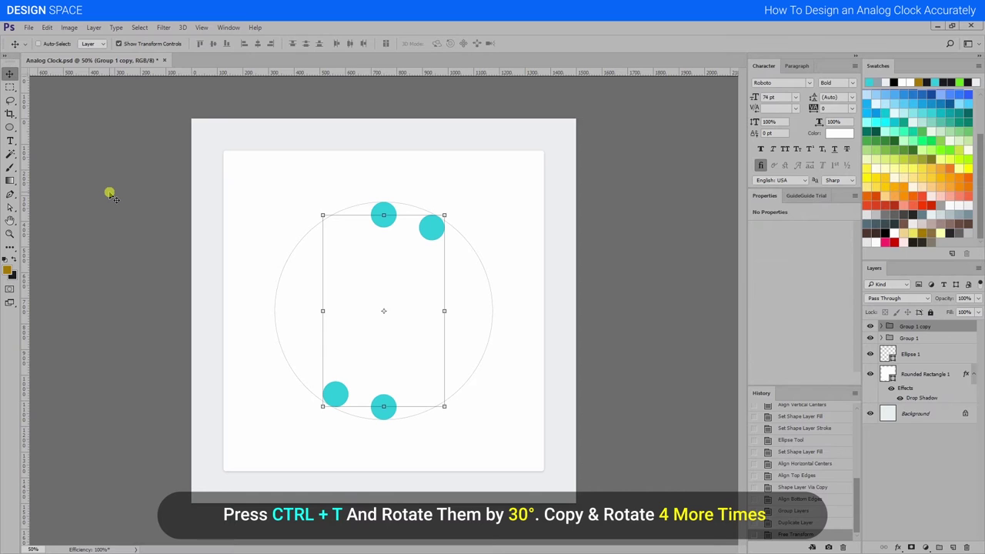
{"action": "key", "text": "ctrl+j"}
{"action": "key", "text": "ctrl+t"}
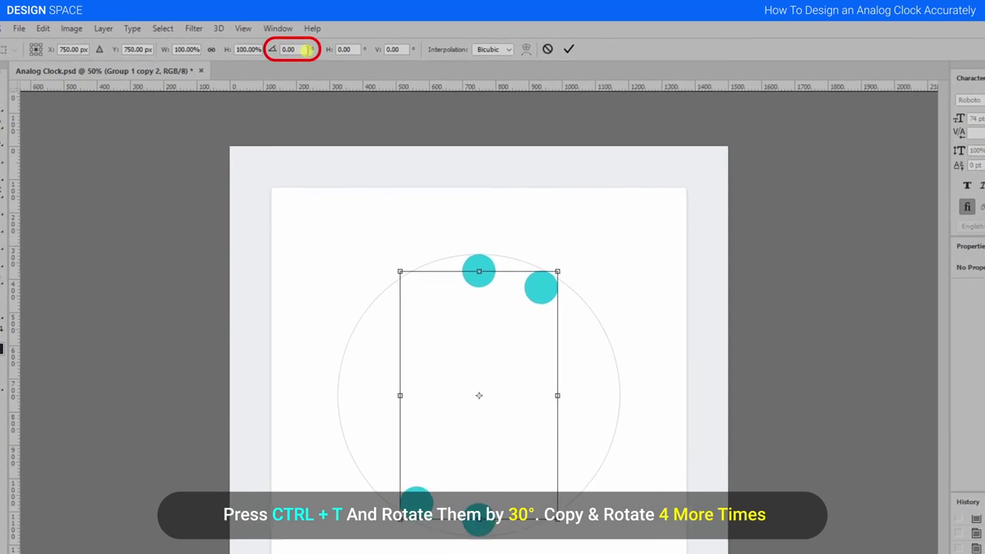
{"action": "left_click", "coordinate": [306, 50]}
{"action": "type", "text": "30"}
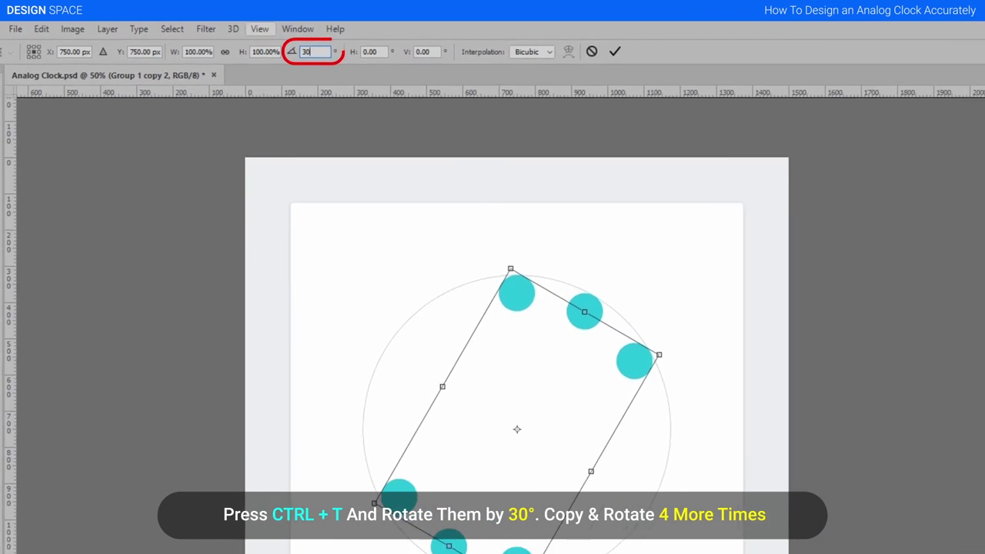
{"action": "key", "text": "Return"}
Step: Duplicate and rotate two more dot-pair copies by 30° each
{"action": "key", "text": "ctrl+j"}
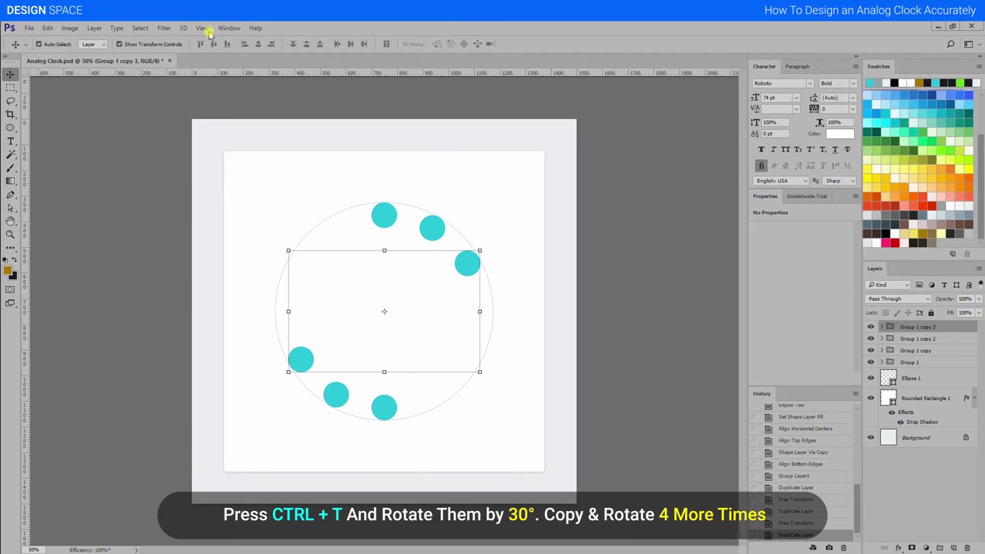
{"action": "key", "text": "ctrl+t"}
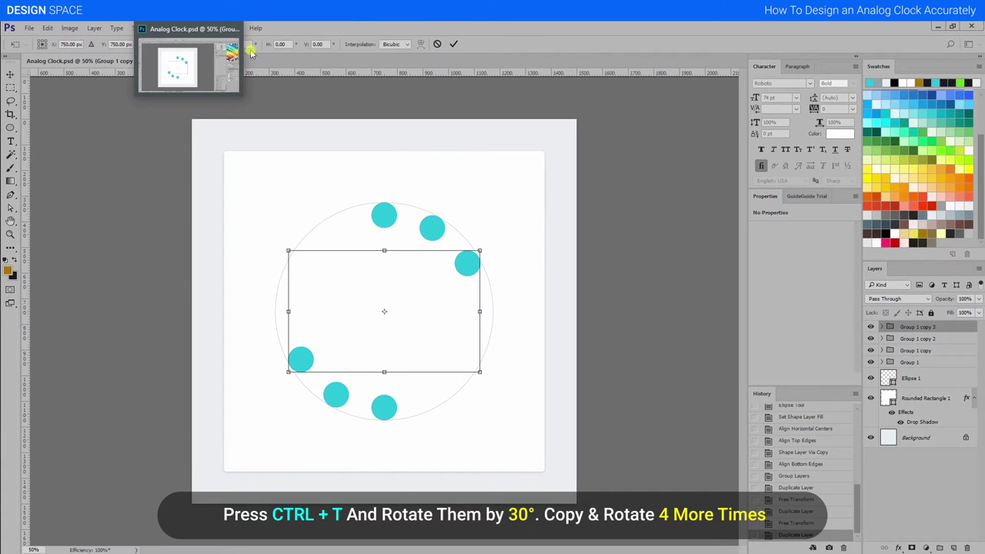
{"action": "left_click", "coordinate": [230, 62]}
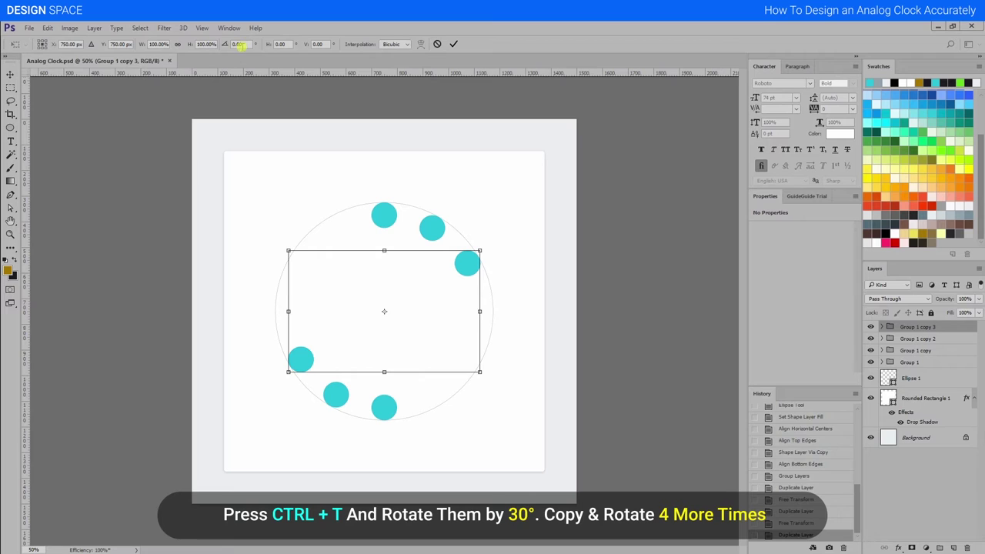
{"action": "type", "text": "30"}
{"action": "key", "text": "Return"}
{"action": "key", "text": "Return"}
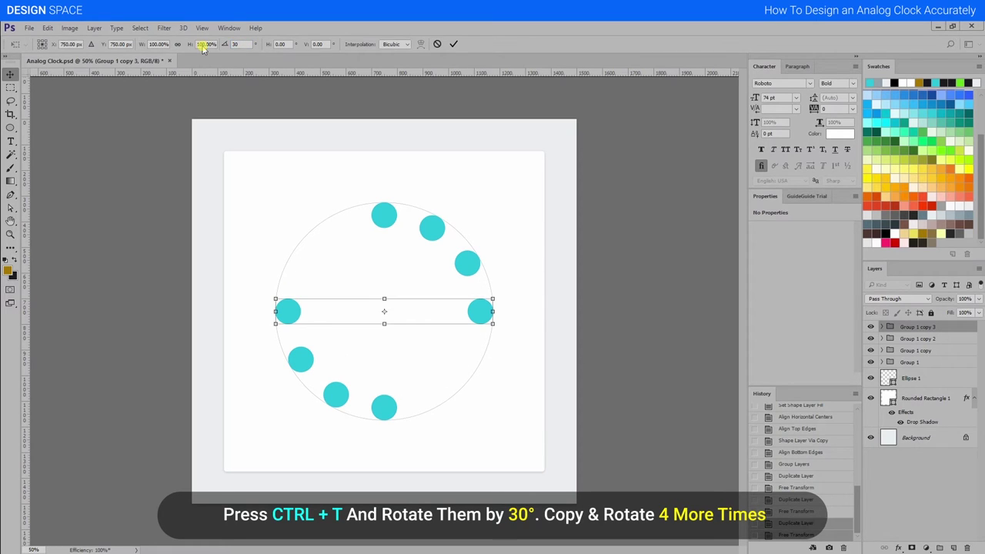
{"action": "key", "text": "ctrl+j"}
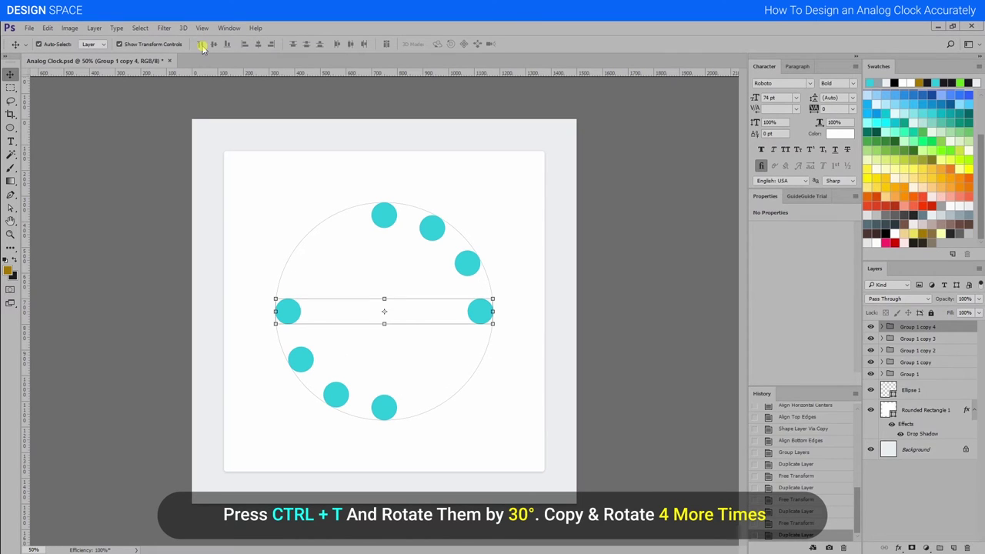
{"action": "key", "text": "ctrl+t"}
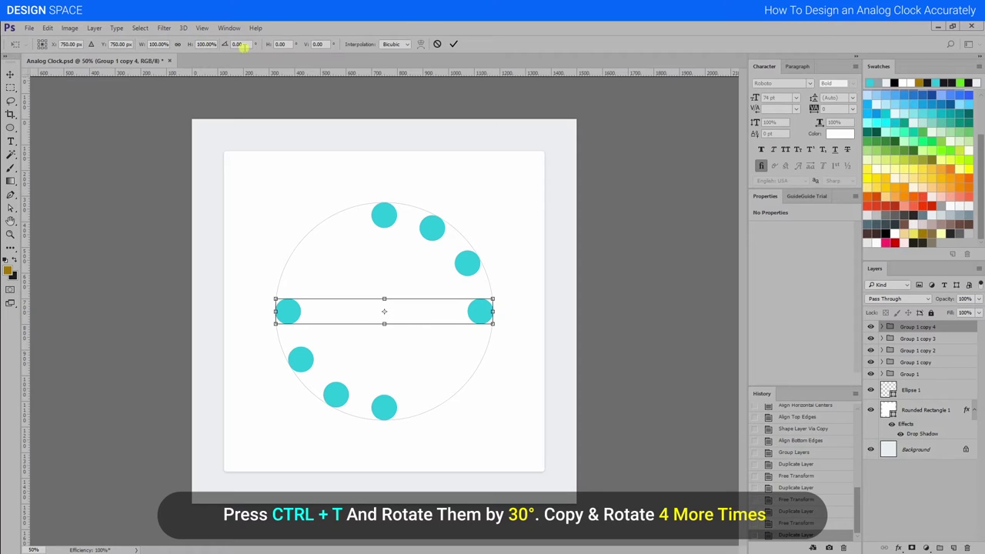
{"action": "left_click_drag", "start_coordinate": [247, 44], "coordinate": [211, 44]}
{"action": "type", "text": "30"}
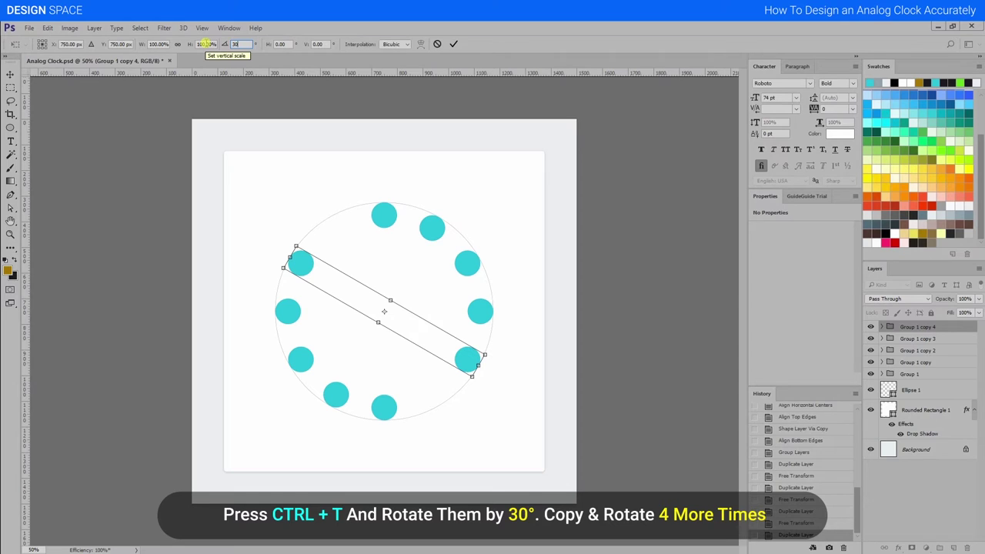
{"action": "key", "text": "Return"}
Step: Add the final 30°-rotated dot-pair copy to finish the twelve-dot ring, then deselect
{"action": "key", "text": "ctrl+j"}
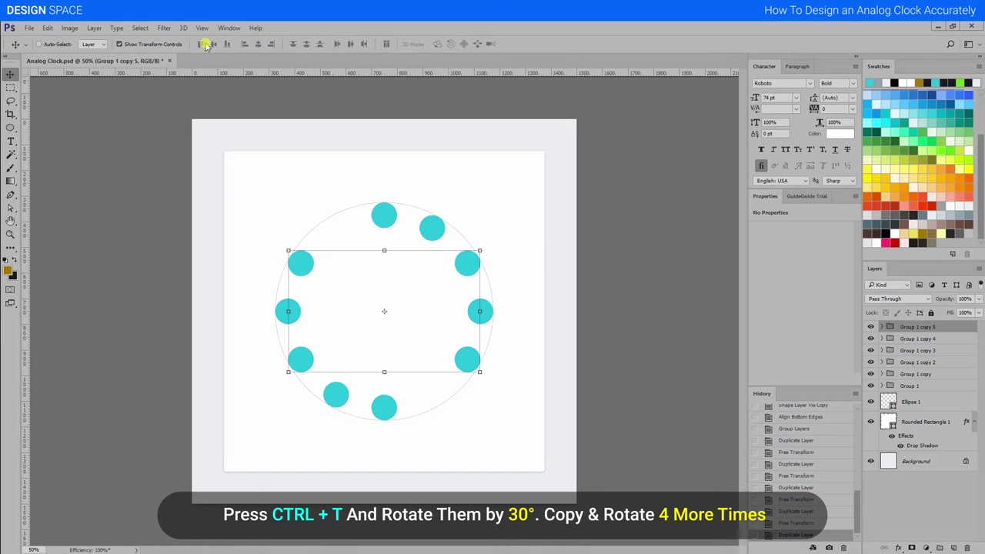
{"action": "key", "text": "ctrl+t"}
{"action": "left_click", "coordinate": [240, 44]}
{"action": "type", "text": "30"}
{"action": "key", "text": "Return"}
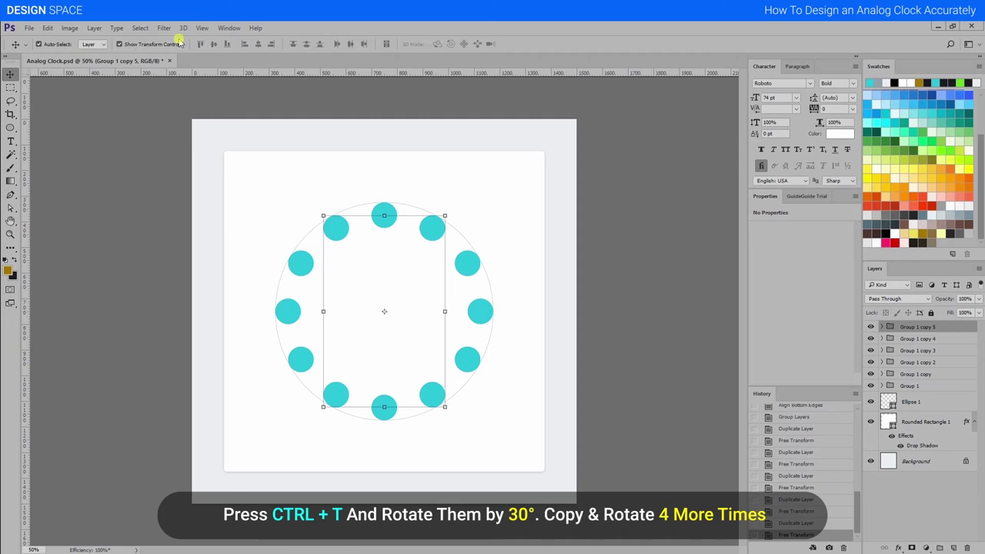
{"action": "left_click", "coordinate": [632, 327]}
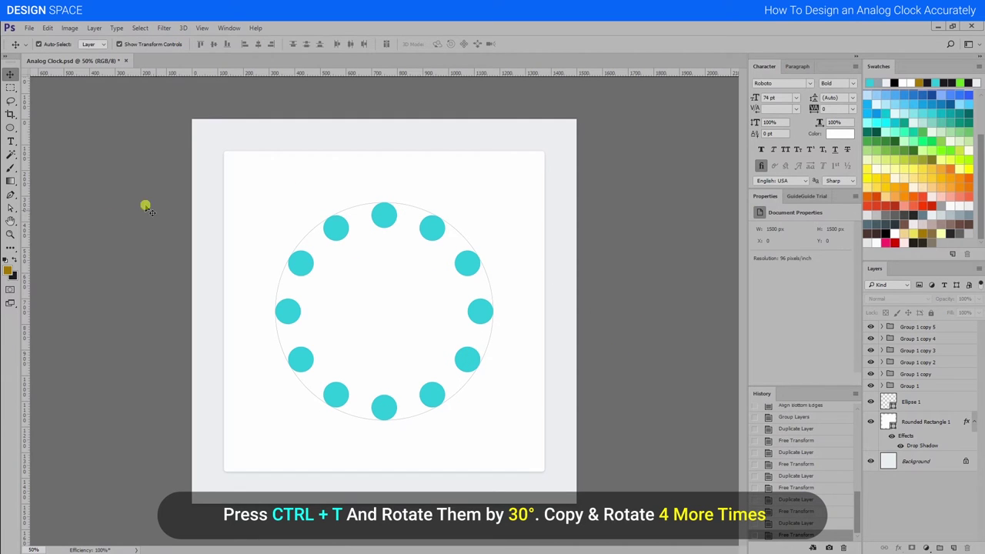
{"action": "left_click", "coordinate": [11, 141]}
Step: Type a 12 label on the top dot at 24 pt
{"action": "left_click", "coordinate": [42, 141]}
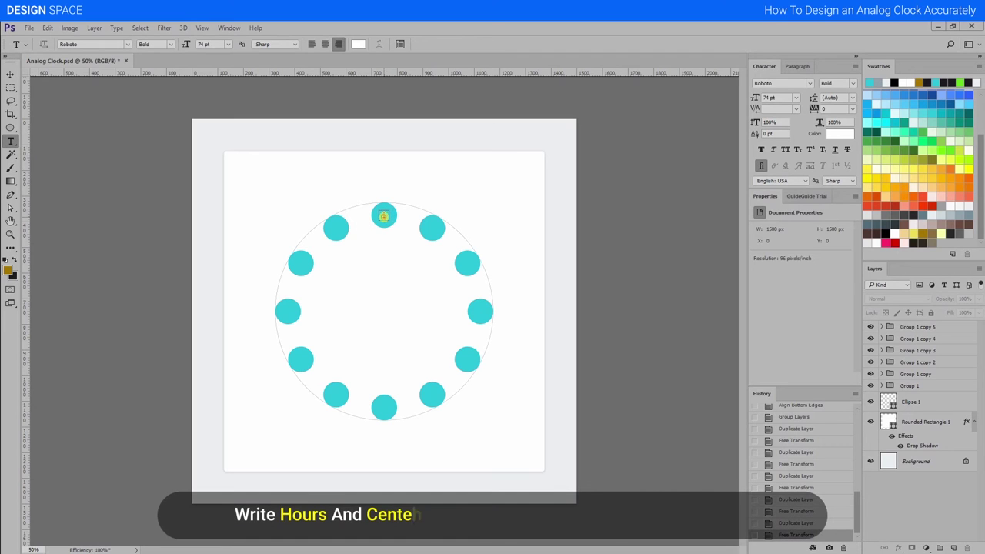
{"action": "left_click", "coordinate": [383, 216]}
{"action": "type", "text": "12"}
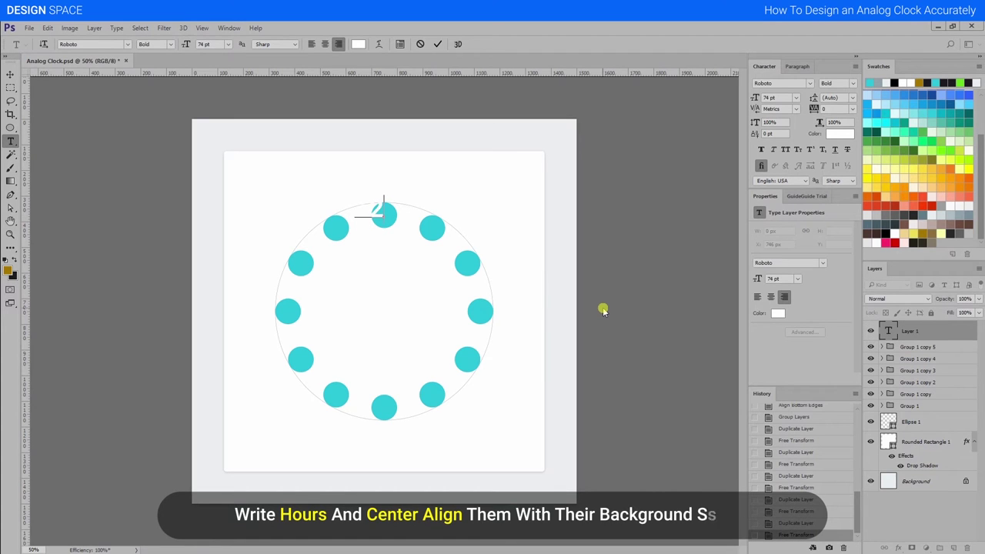
{"action": "left_click", "coordinate": [10, 73]}
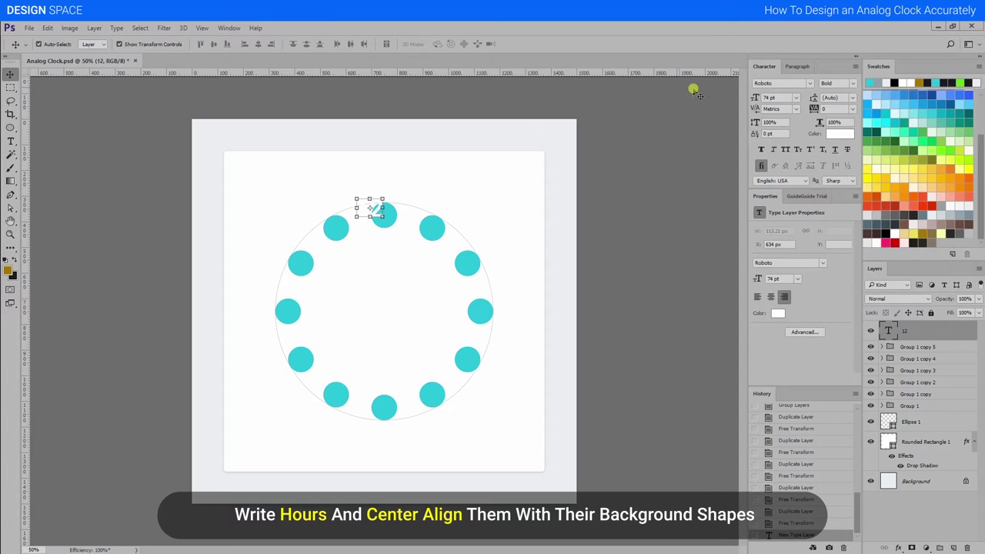
{"action": "left_click", "coordinate": [768, 98]}
{"action": "type", "text": "24"}
{"action": "key", "text": "Return"}
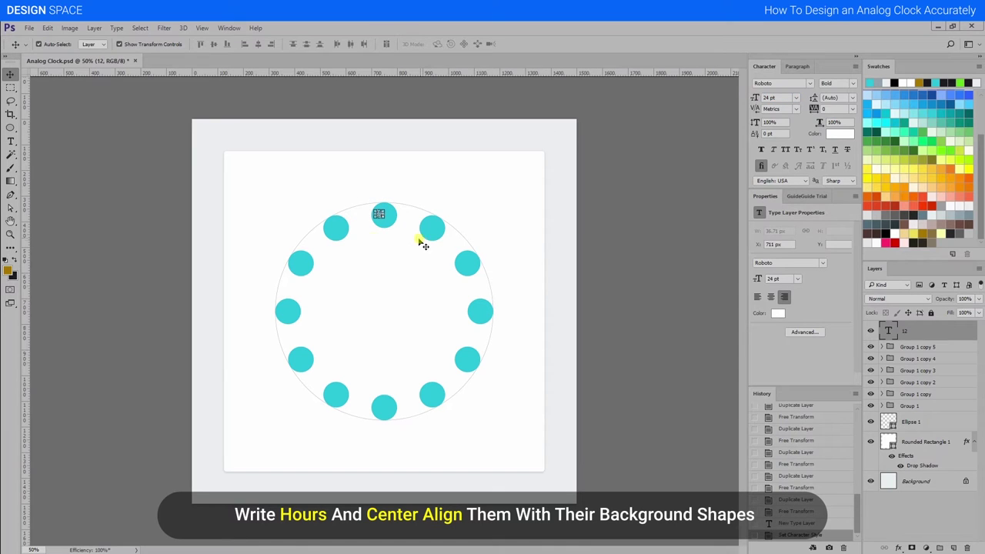
Step: Centre the 12 vertically and horizontally on the top dot
{"action": "left_click", "coordinate": [383, 218]}
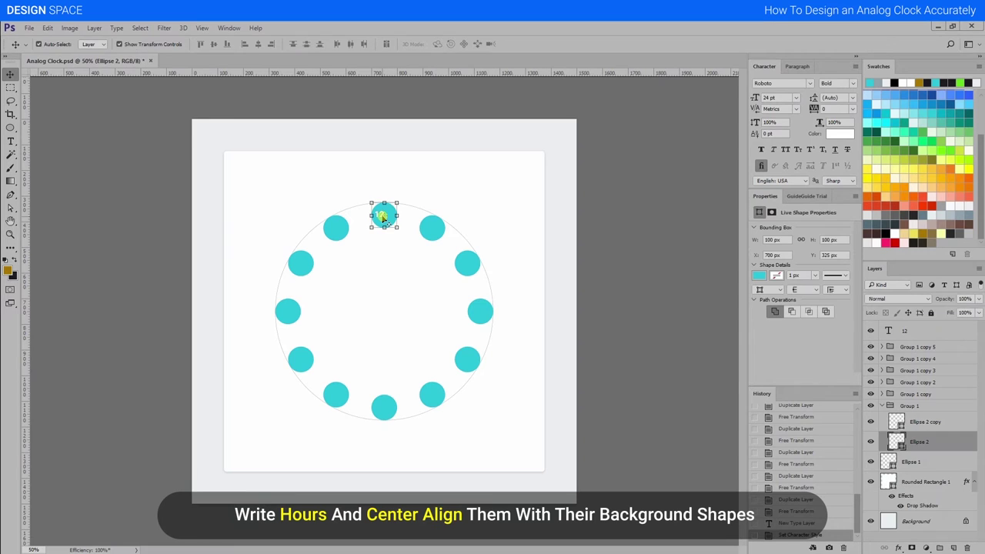
{"action": "key", "text": "ctrl+t"}
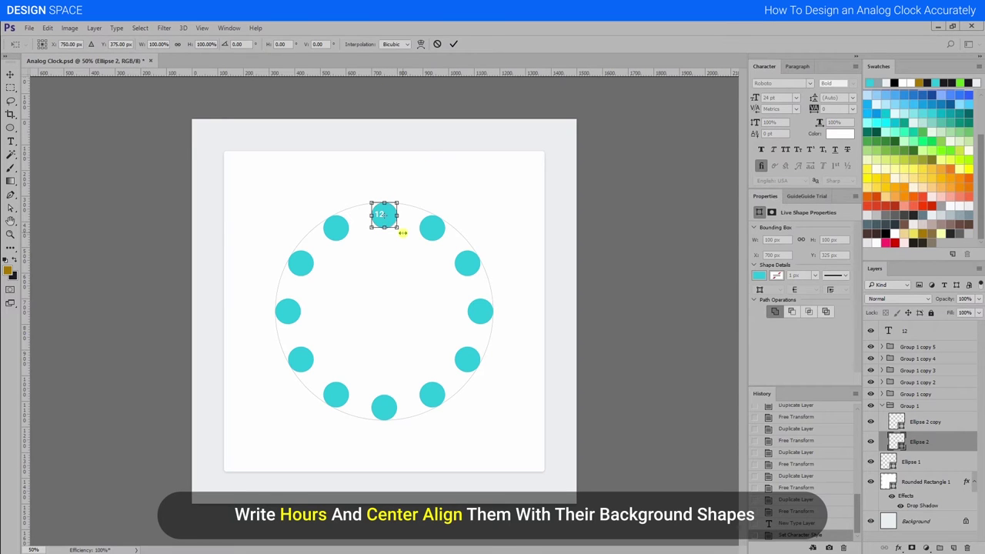
{"action": "key", "text": "Escape"}
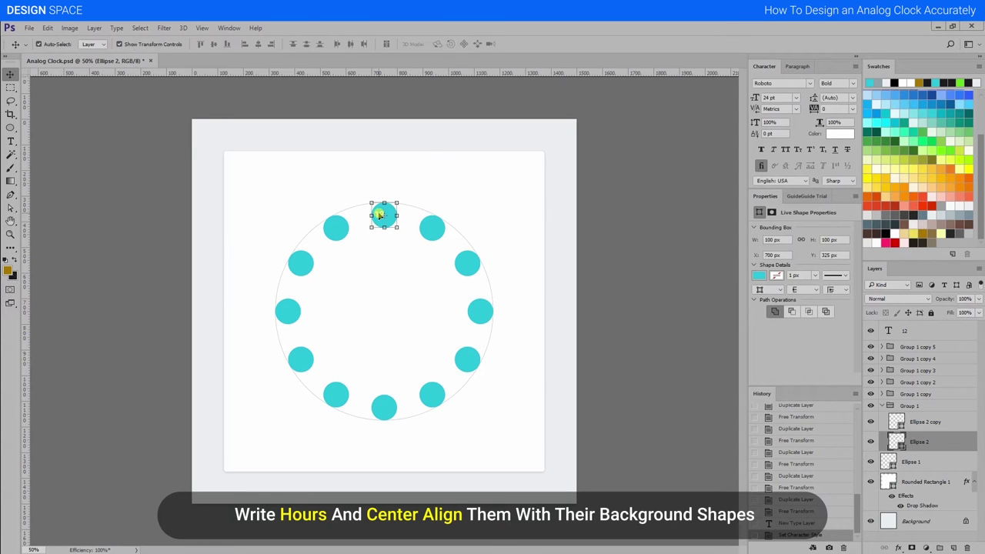
{"action": "left_click", "coordinate": [379, 216]}
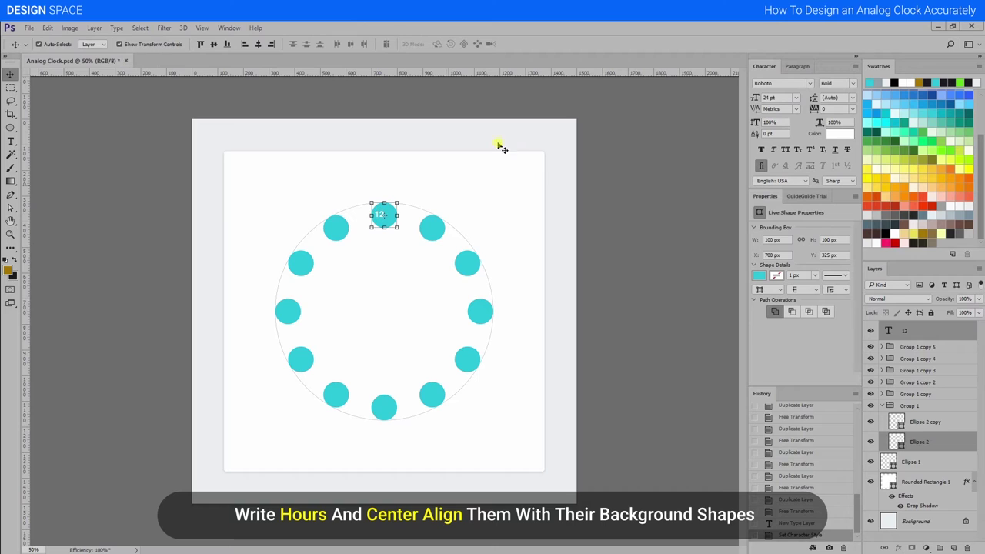
{"action": "left_click", "coordinate": [213, 44]}
{"action": "left_click", "coordinate": [260, 44]}
{"action": "left_click", "coordinate": [525, 296]}
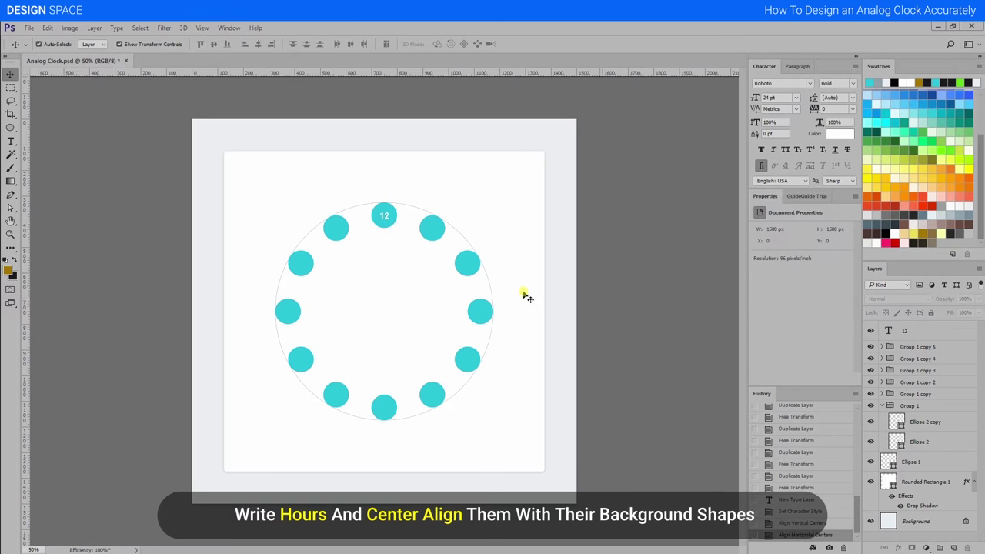
Step: Resize the 12, trying 33 and 36 pt before settling on 32 pt
{"action": "left_click", "coordinate": [385, 218]}
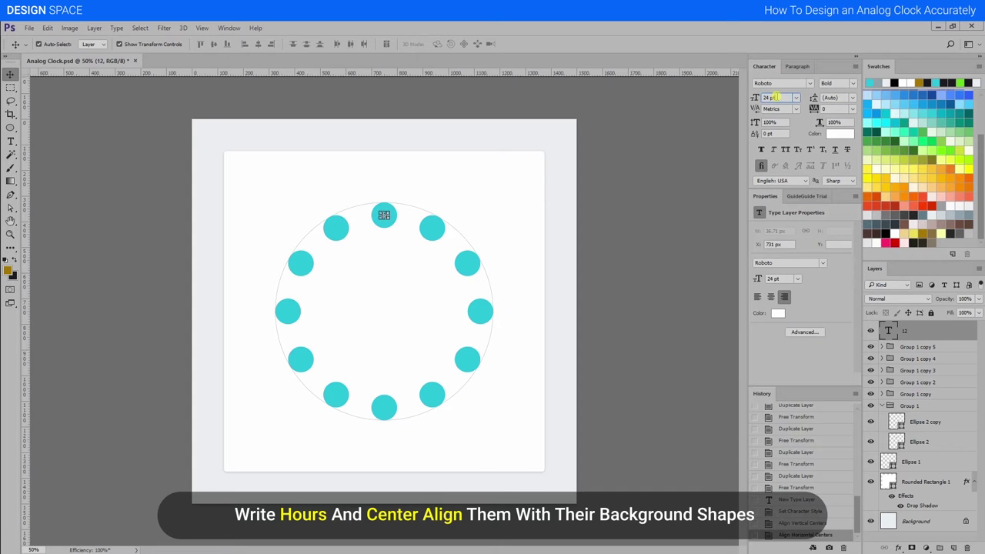
{"action": "type", "text": "3033"}
{"action": "key", "text": "Return"}
{"action": "key", "text": "Return"}
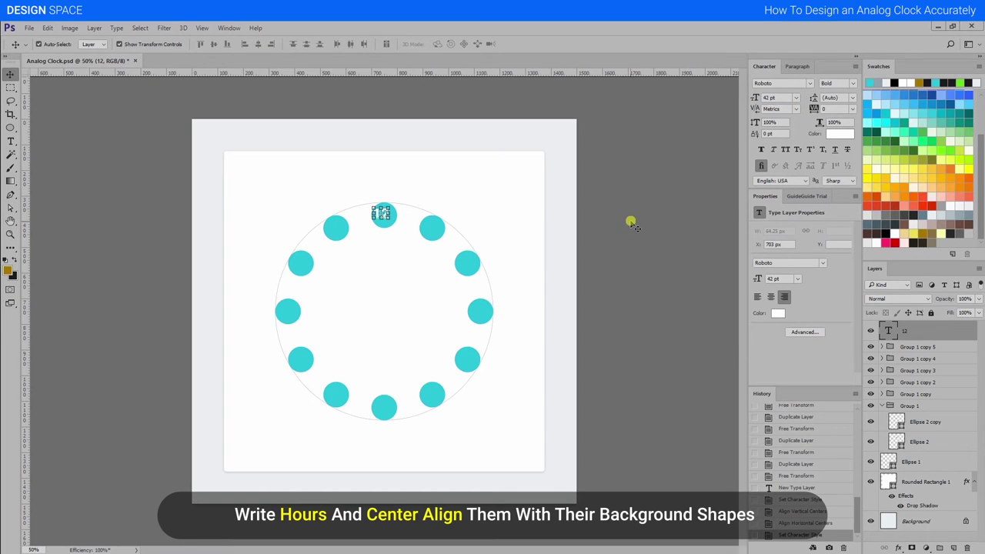
{"action": "left_click", "coordinate": [631, 224]}
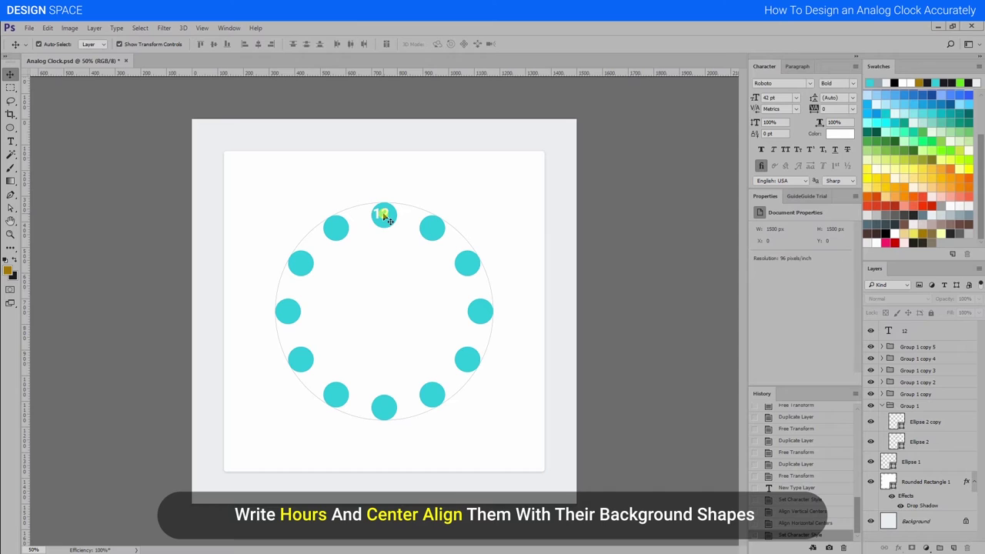
{"action": "left_click", "coordinate": [388, 219]}
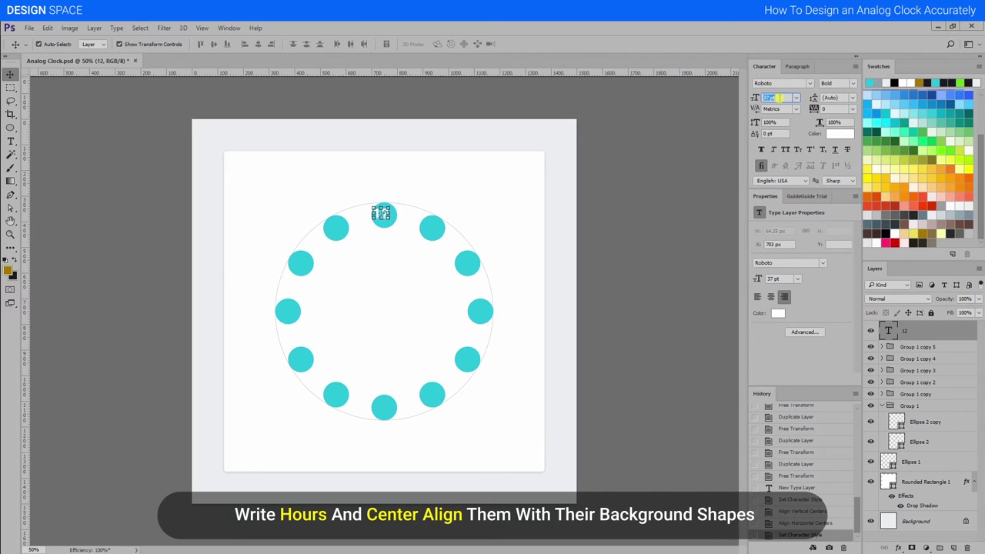
{"action": "key", "text": "Return"}
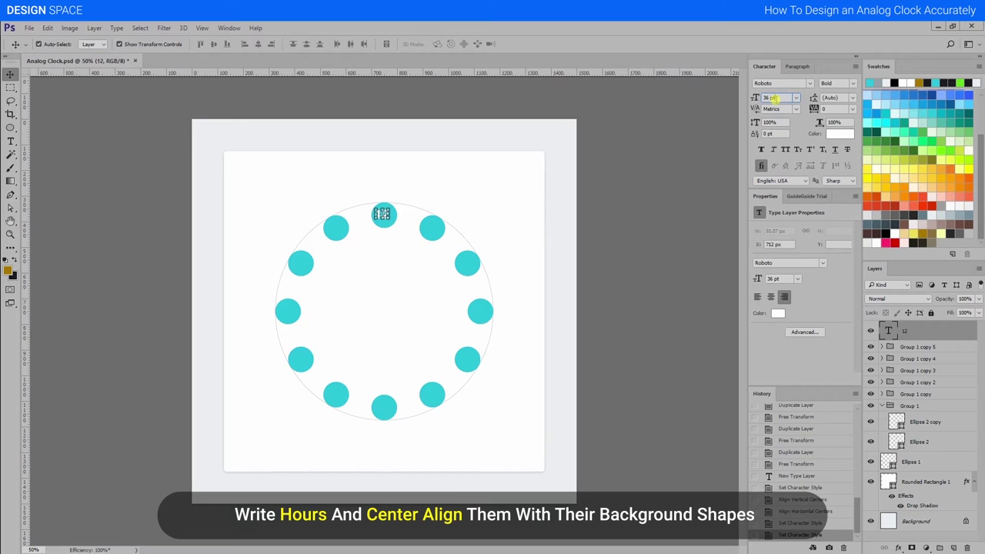
{"action": "type", "text": "32"}
{"action": "key", "text": "Return"}
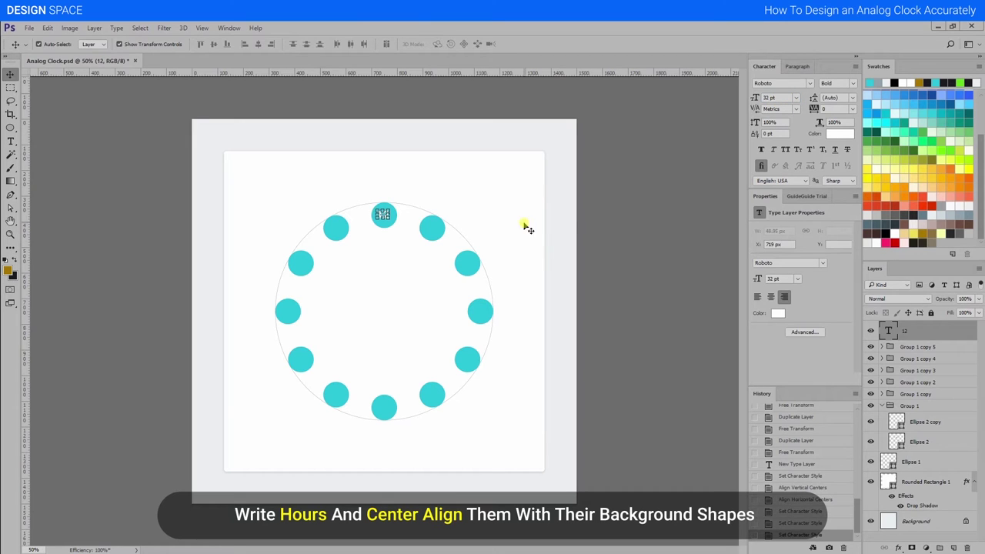
{"action": "left_click", "coordinate": [633, 202]}
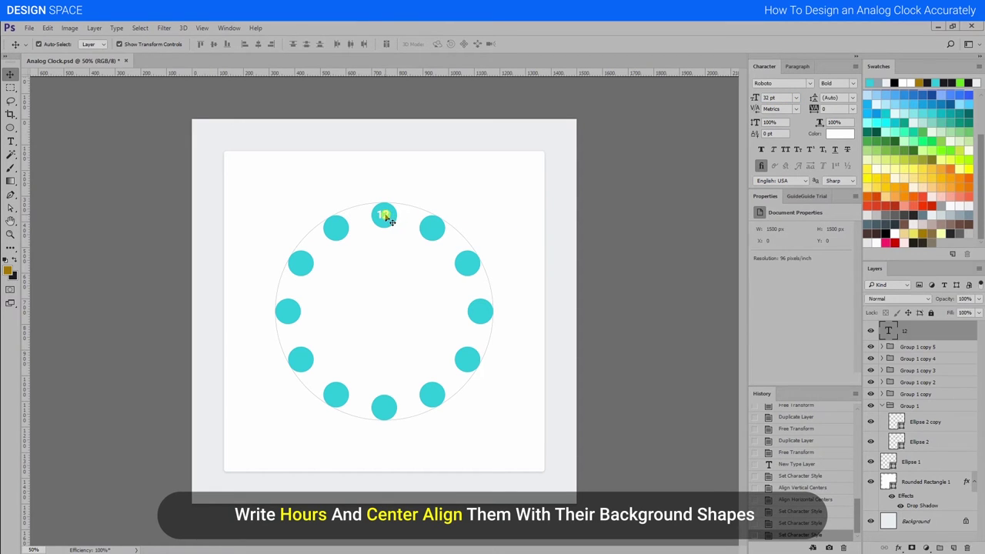
{"action": "left_click", "coordinate": [390, 221]}
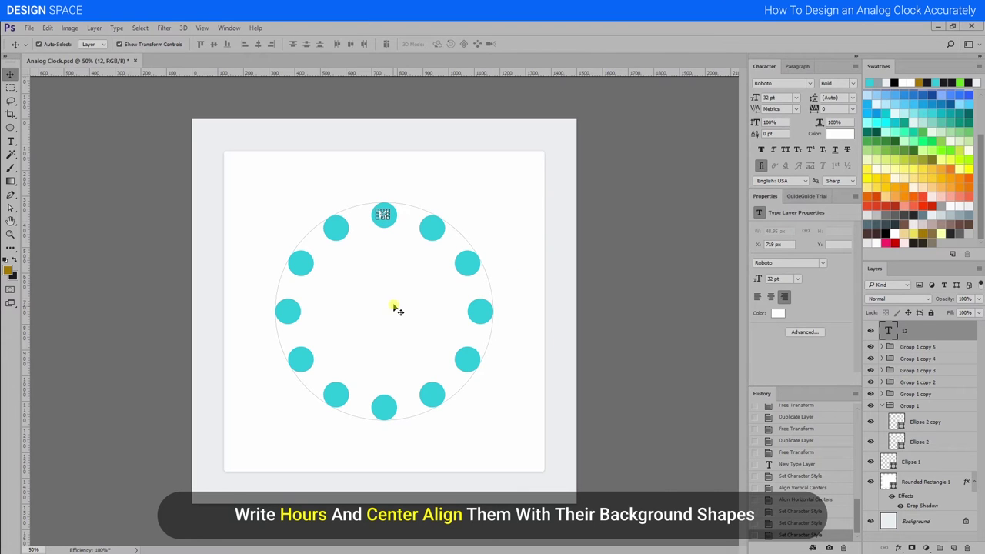
Step: Zoom in and re-centre the 32 pt 12 on its circle
{"action": "key", "text": "z"}
{"action": "left_click", "coordinate": [383, 213]}
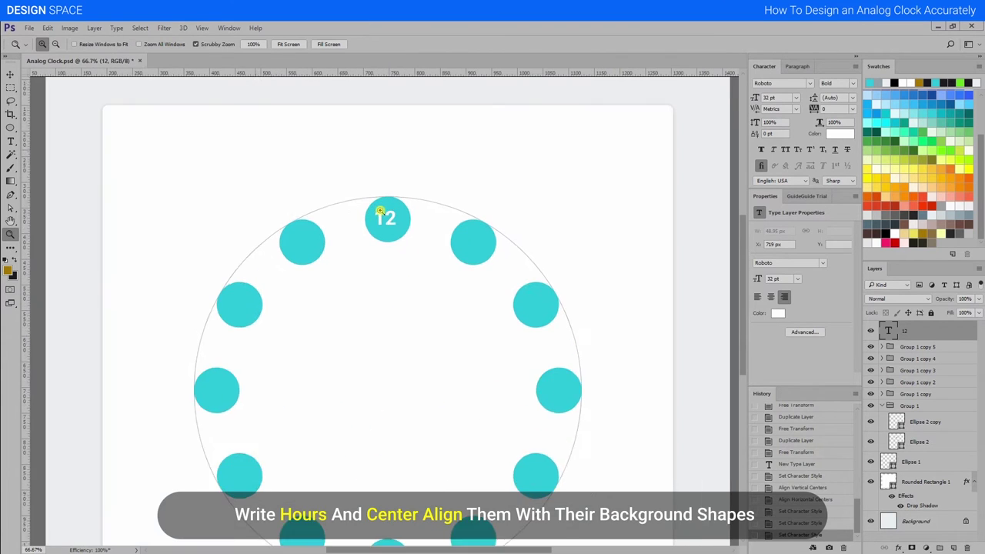
{"action": "left_click", "coordinate": [10, 74]}
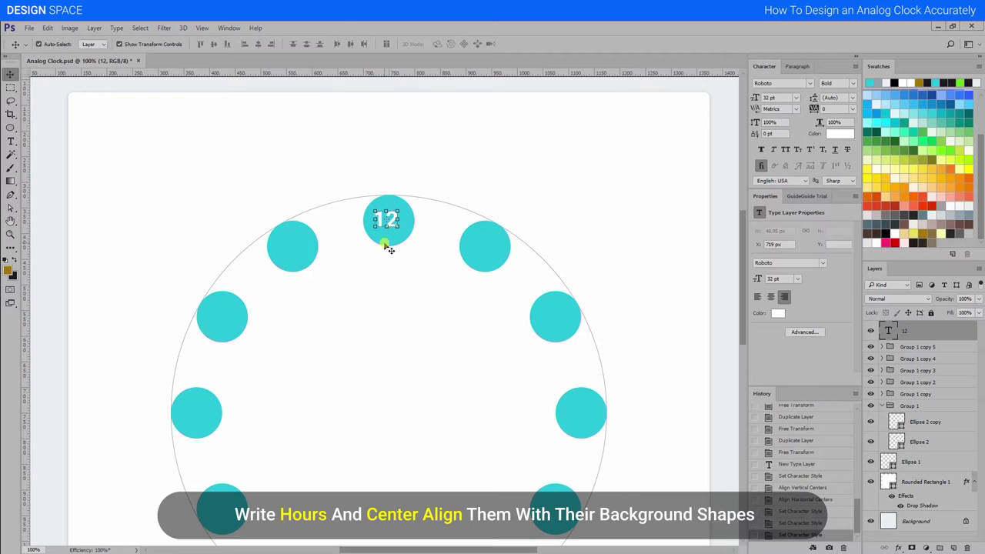
{"action": "left_click", "coordinate": [387, 242]}
{"action": "left_click", "coordinate": [258, 44]}
{"action": "left_click", "coordinate": [213, 44]}
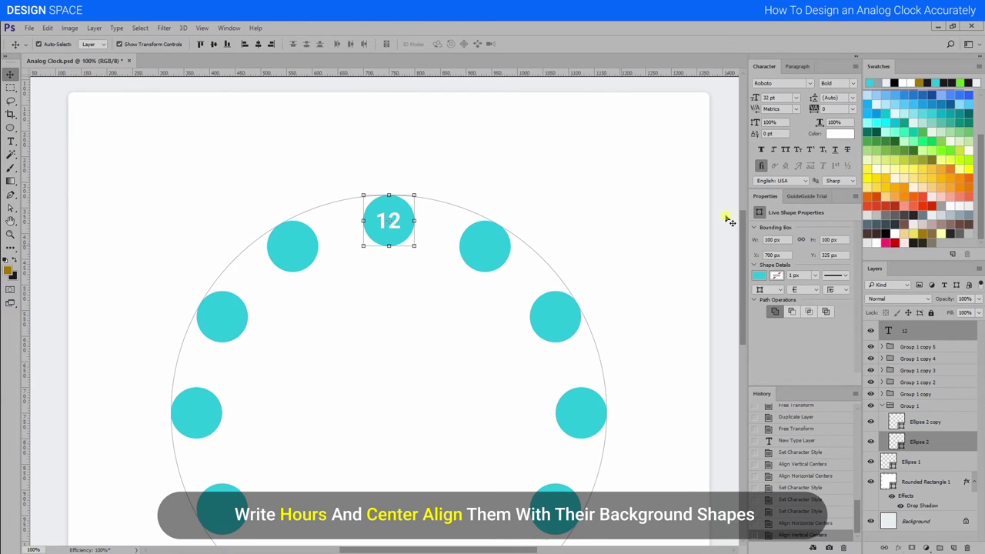
{"action": "left_click", "coordinate": [700, 204]}
{"action": "scroll", "coordinate": [410, 218], "scroll_direction": "down", "scroll_amount": 2}
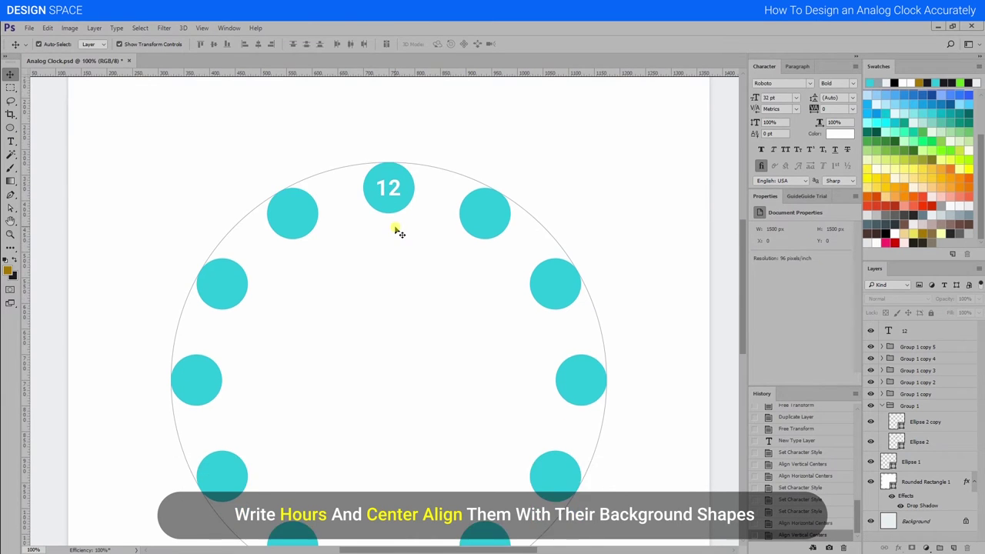
{"action": "left_click", "coordinate": [7, 142]}
Step: Start the 1 numeral in Regular weight with a dark grey-blue colour
{"action": "left_click", "coordinate": [480, 199]}
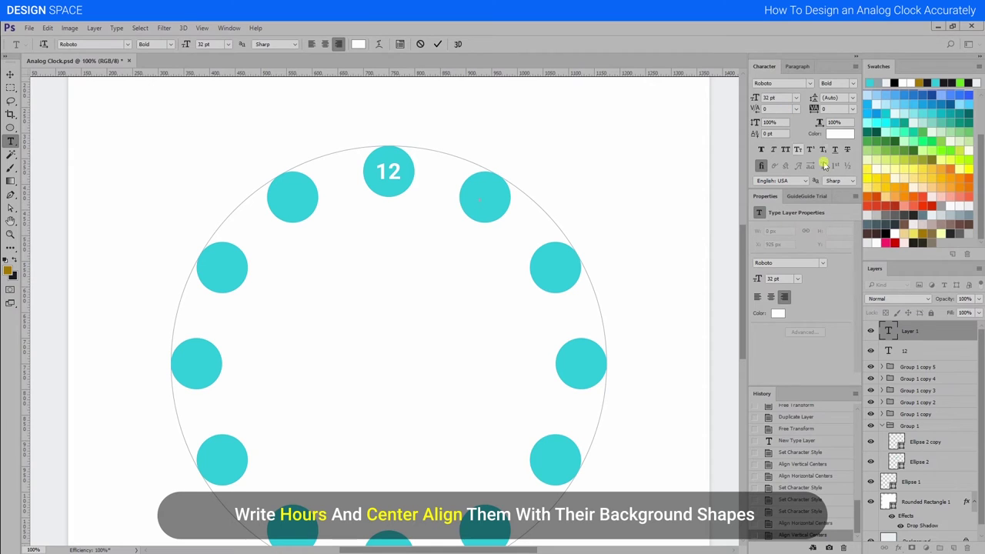
{"action": "left_click", "coordinate": [852, 83]}
{"action": "left_click", "coordinate": [839, 126]}
{"action": "left_click", "coordinate": [840, 134]}
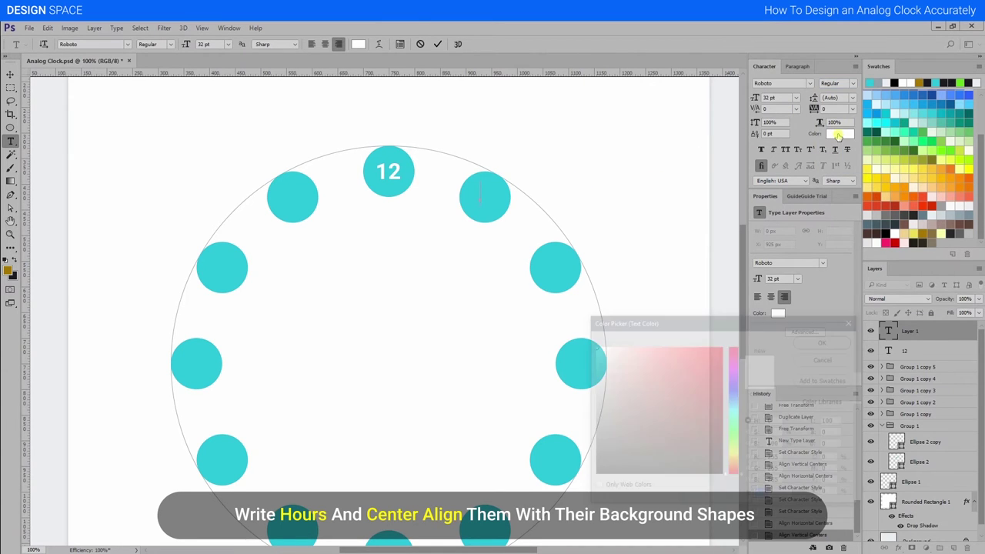
{"action": "left_click", "coordinate": [878, 225]}
{"action": "left_click", "coordinate": [826, 341]}
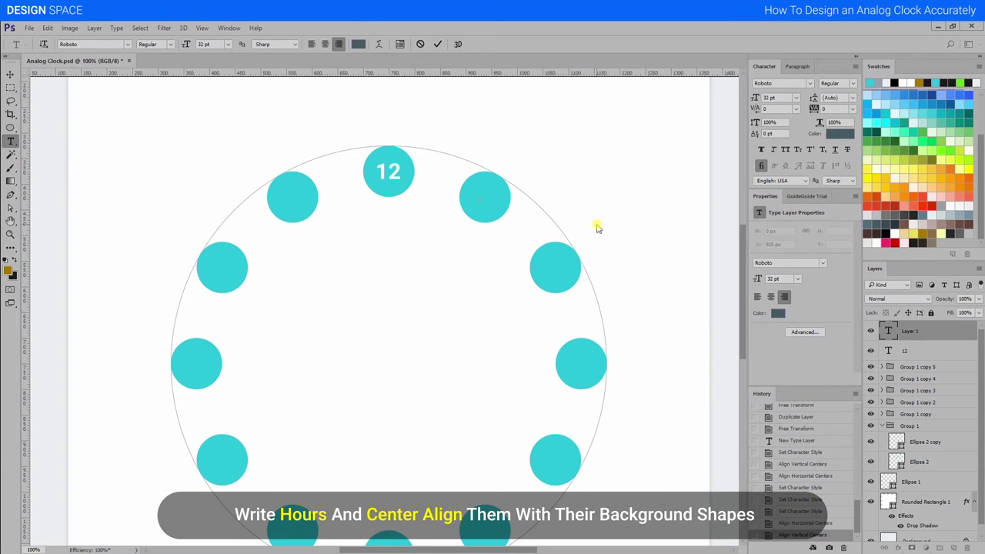
Step: Centre the 1 horizontally and vertically on the 1 o'clock circle
{"action": "left_click", "coordinate": [11, 74]}
{"action": "left_click", "coordinate": [497, 213], "text": "shift"}
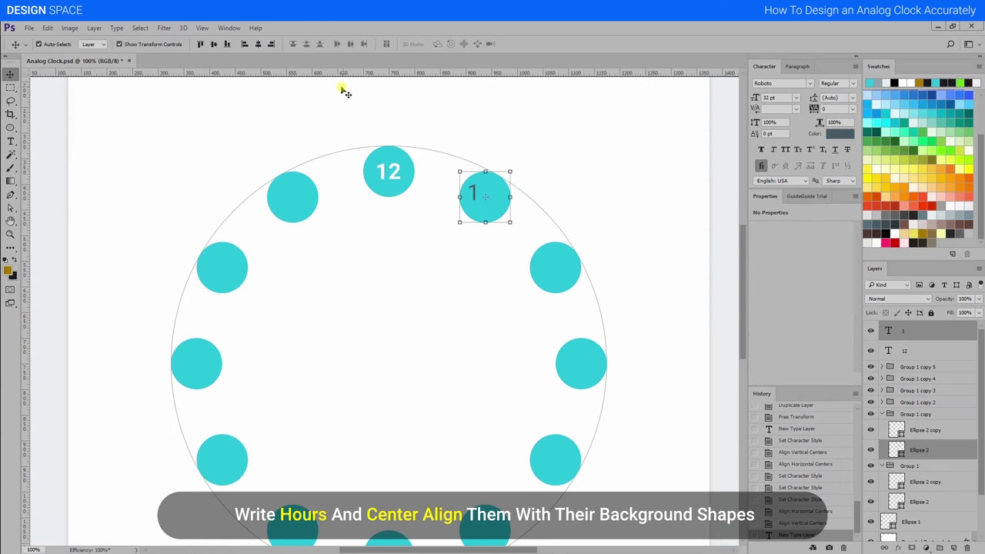
{"action": "left_click", "coordinate": [258, 44]}
{"action": "left_click", "coordinate": [213, 43]}
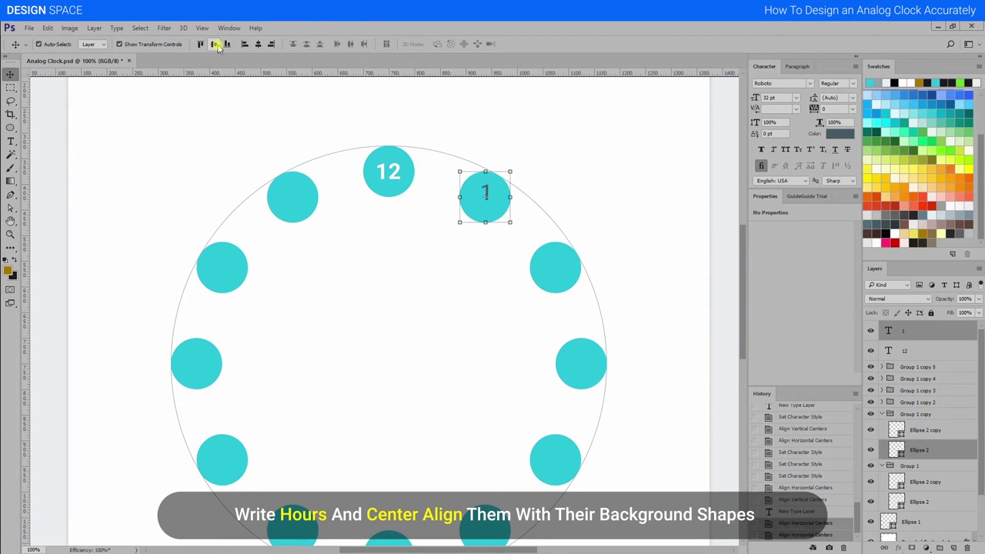
{"action": "left_click", "coordinate": [714, 254]}
Step: Add the 2 numeral and centre it on the 2 o'clock circle
{"action": "left_click", "coordinate": [10, 141]}
{"action": "left_click", "coordinate": [25, 144]}
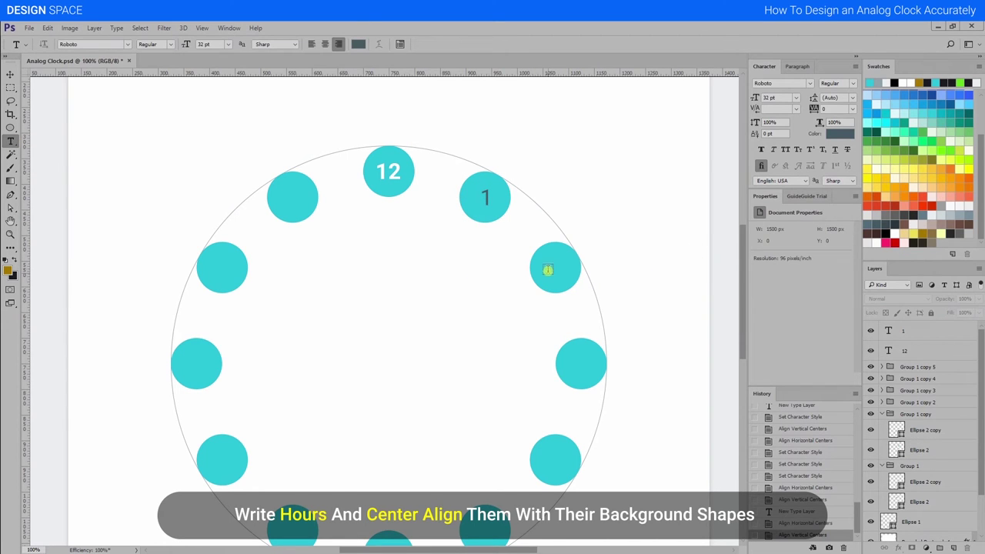
{"action": "left_click", "coordinate": [552, 270]}
{"action": "type", "text": "2"}
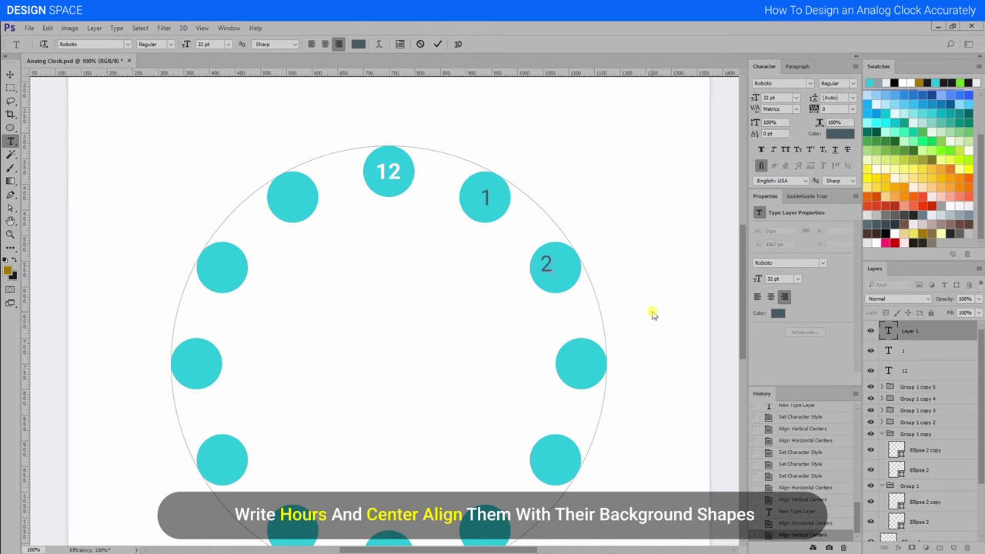
{"action": "left_click", "coordinate": [10, 73]}
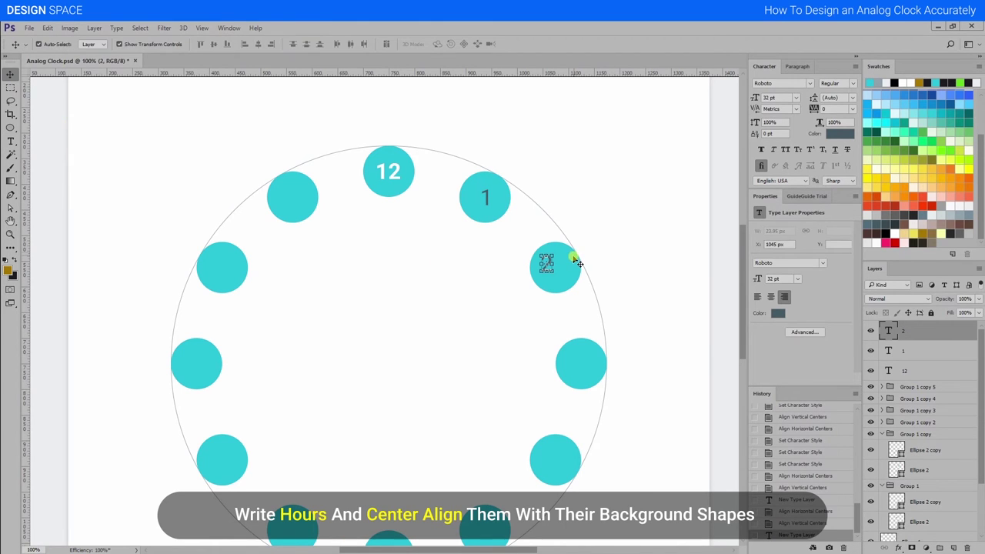
{"action": "left_click", "coordinate": [577, 263], "text": "shift"}
{"action": "left_click", "coordinate": [258, 43]}
{"action": "left_click", "coordinate": [213, 44]}
{"action": "left_click", "coordinate": [717, 273]}
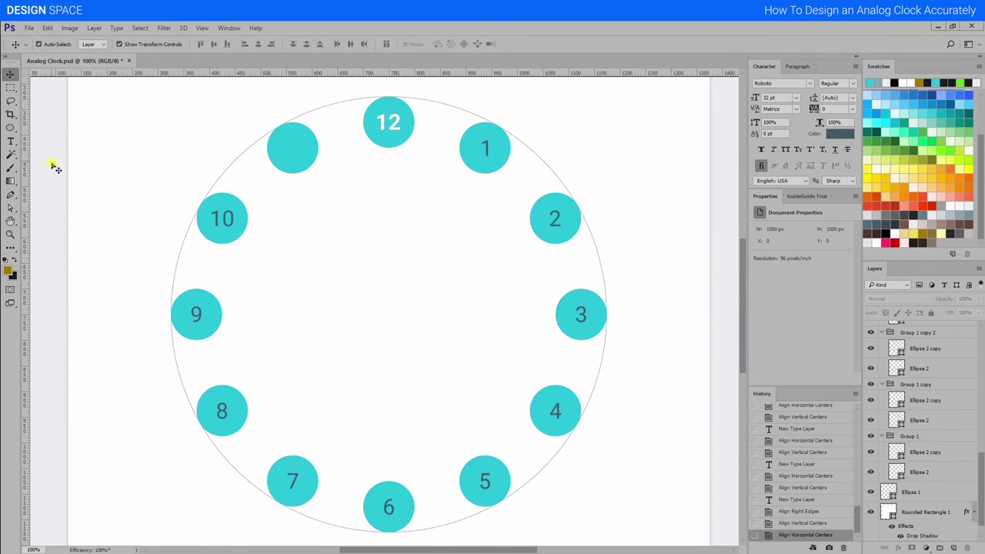
Step: Add the 11 numeral and centre it on the 11 o'clock circle
{"action": "key", "text": "t"}
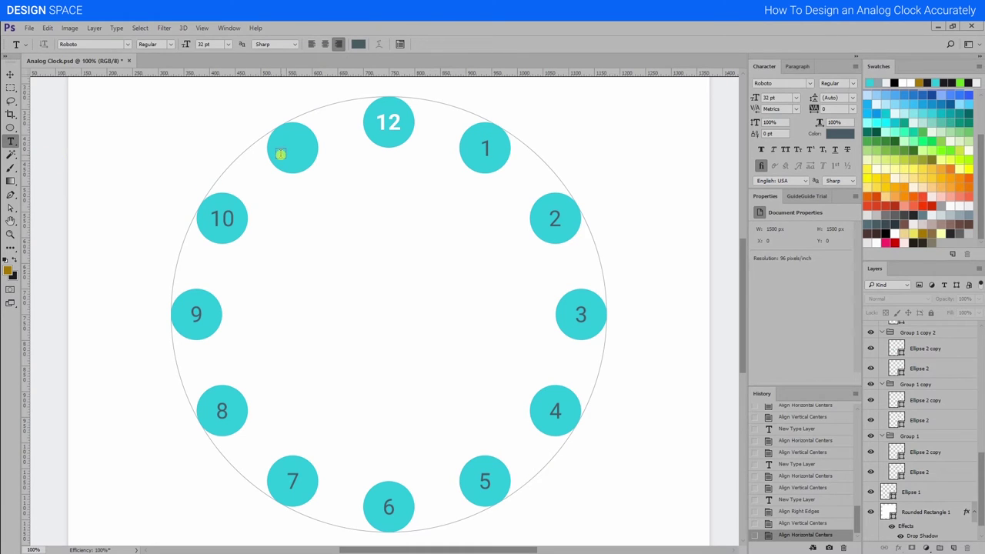
{"action": "left_click", "coordinate": [282, 150]}
{"action": "left_click", "coordinate": [10, 74]}
{"action": "left_click", "coordinate": [308, 143], "text": "shift"}
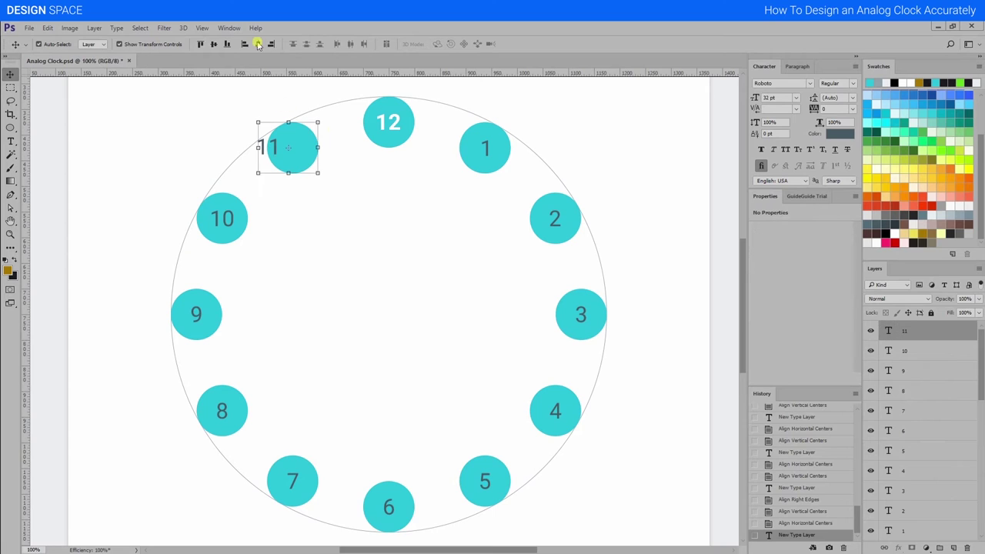
{"action": "left_click", "coordinate": [271, 44]}
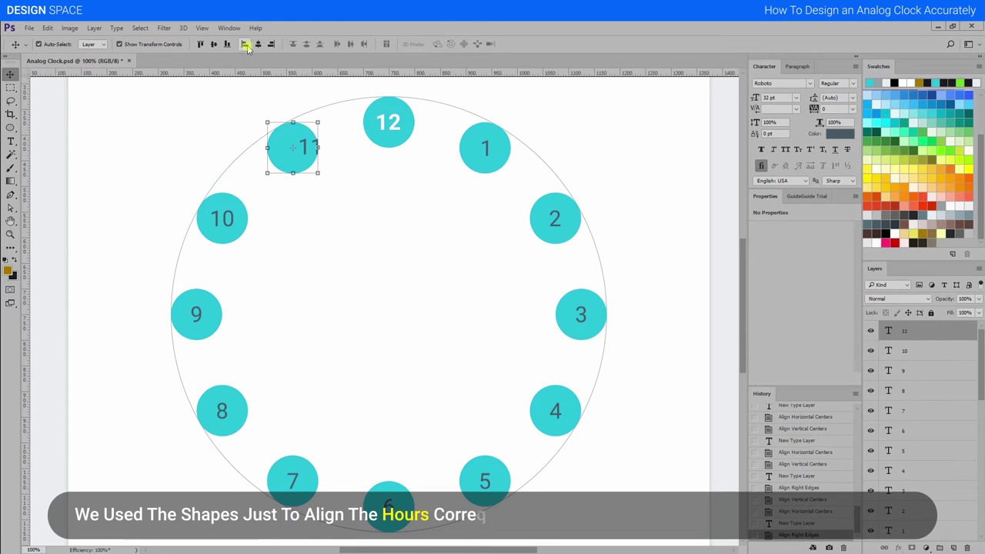
{"action": "left_click", "coordinate": [258, 44]}
{"action": "left_click", "coordinate": [214, 44]}
{"action": "left_click", "coordinate": [48, 160]}
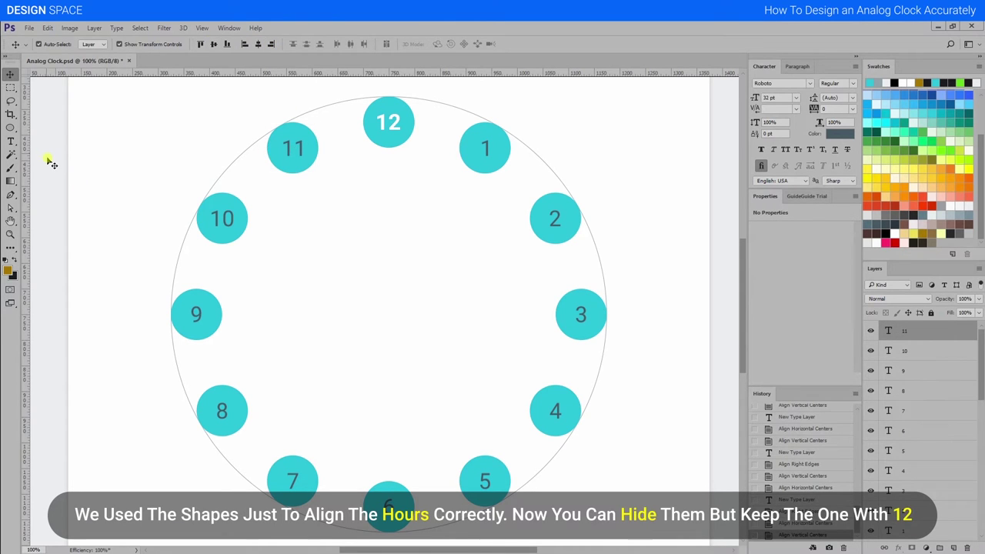
Step: Change the 12 to Regular weight and re-centre it on its circle
{"action": "left_click", "coordinate": [392, 104]}
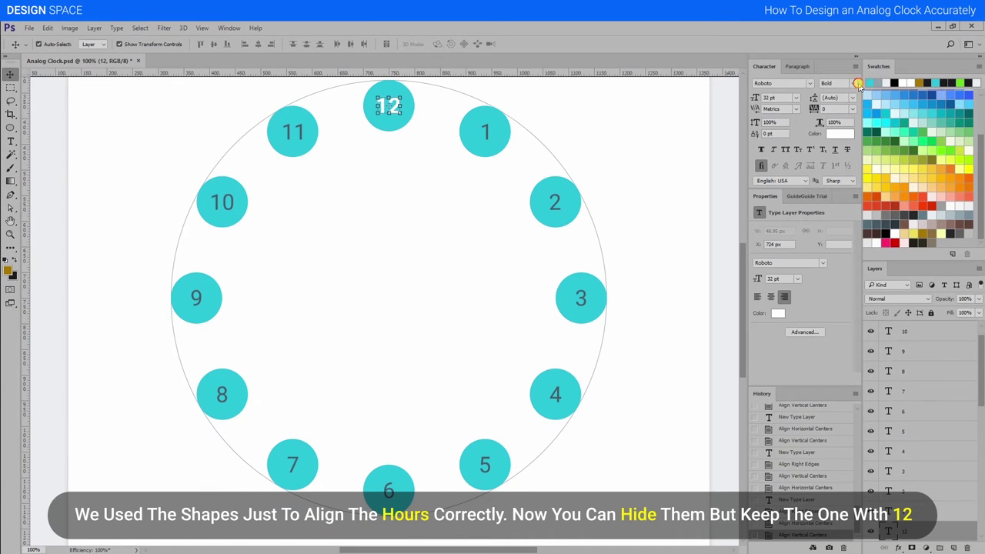
{"action": "left_click", "coordinate": [853, 83]}
{"action": "left_click", "coordinate": [835, 119]}
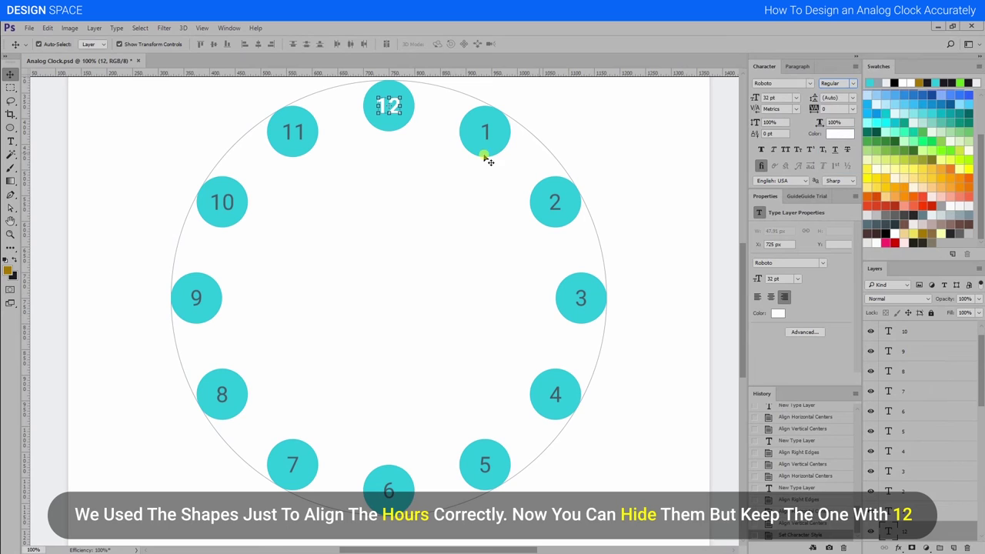
{"action": "left_click", "coordinate": [387, 127]}
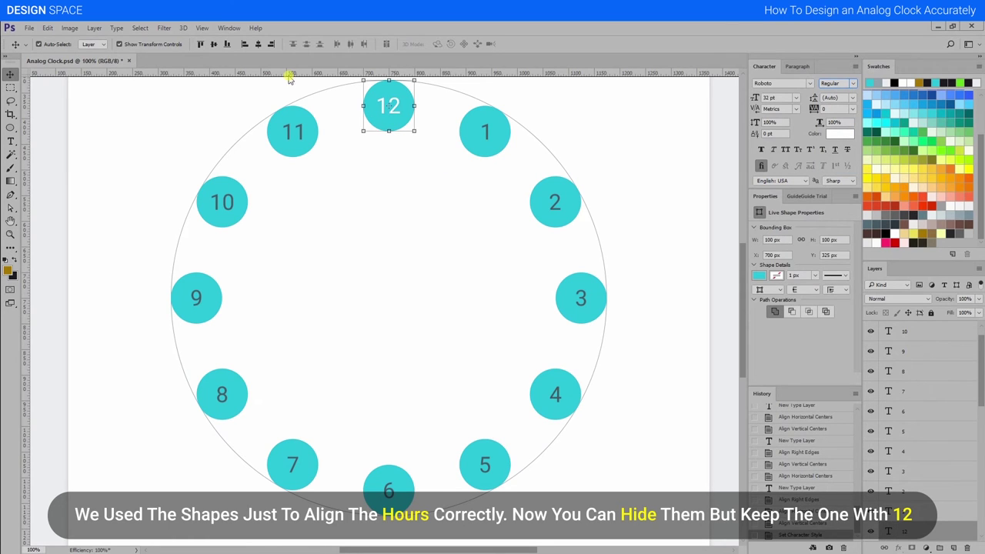
{"action": "left_click", "coordinate": [259, 44]}
{"action": "left_click", "coordinate": [214, 43]}
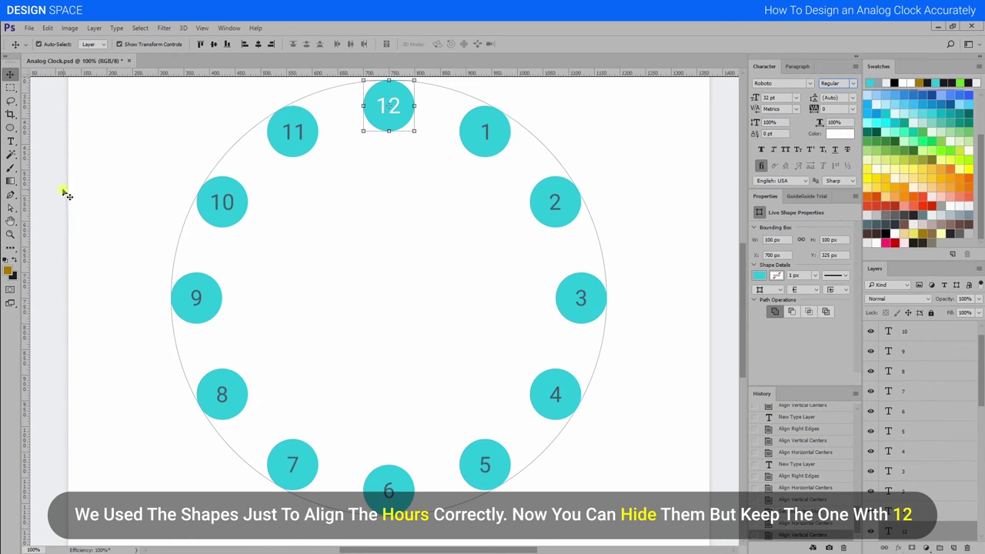
{"action": "left_click", "coordinate": [204, 268]}
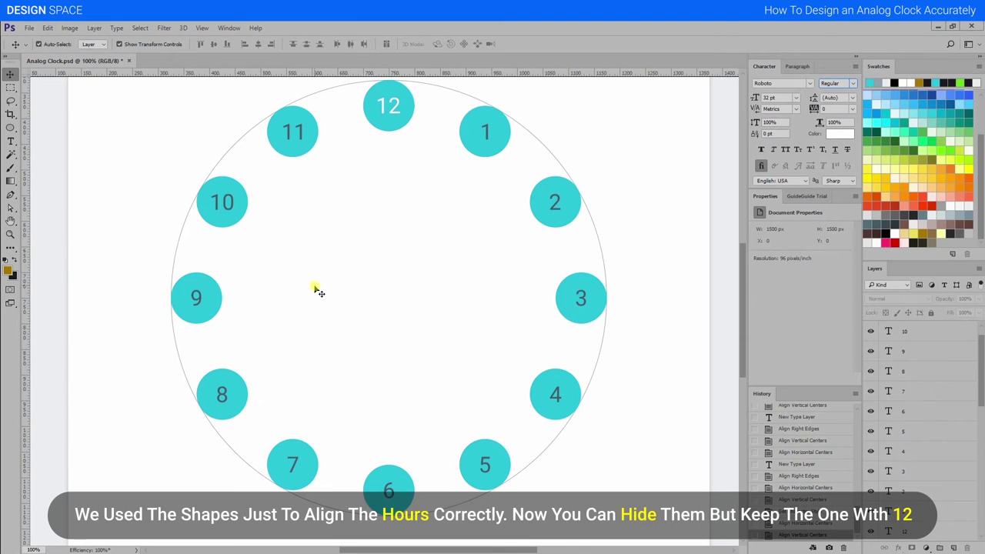
{"action": "mouse_move", "coordinate": [374, 216]}
{"action": "left_mouse_down"}
{"action": "mouse_move", "coordinate": [365, 270]}
{"action": "mouse_move", "coordinate": [354, 231]}
{"action": "left_mouse_up"}
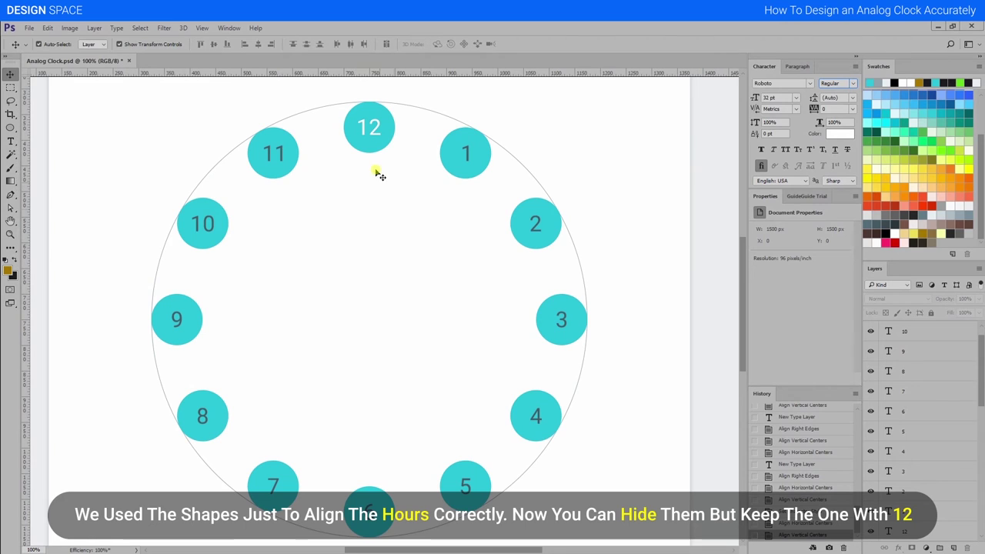
Step: Hide the cyan helper circles behind the 1, 2 and 11 numerals
{"action": "left_click", "coordinate": [462, 174]}
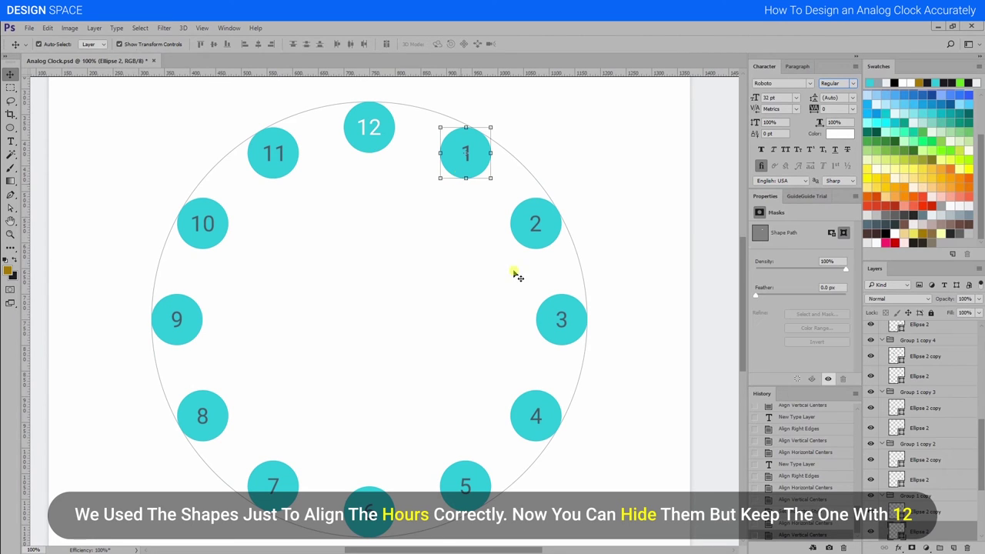
{"action": "left_click", "coordinate": [872, 531]}
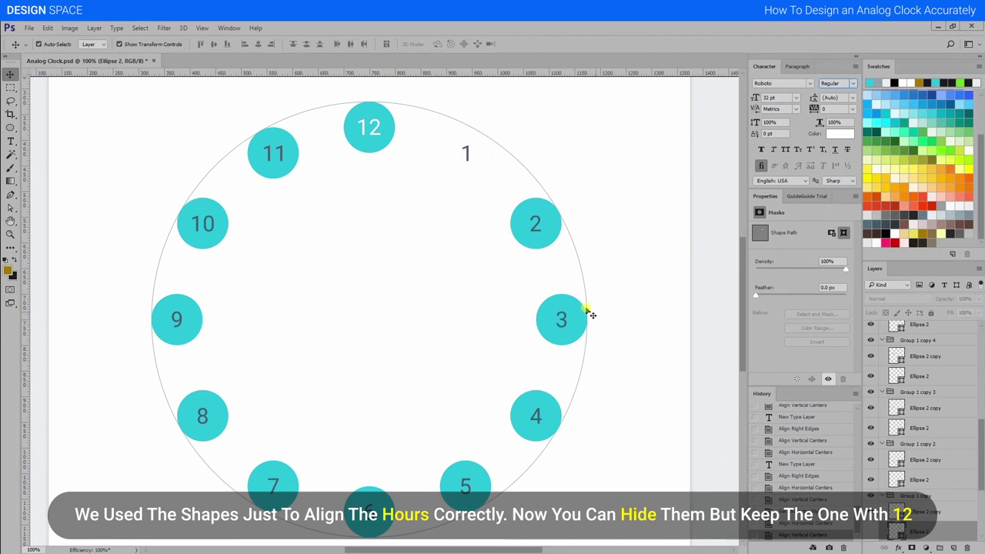
{"action": "left_click", "coordinate": [529, 240]}
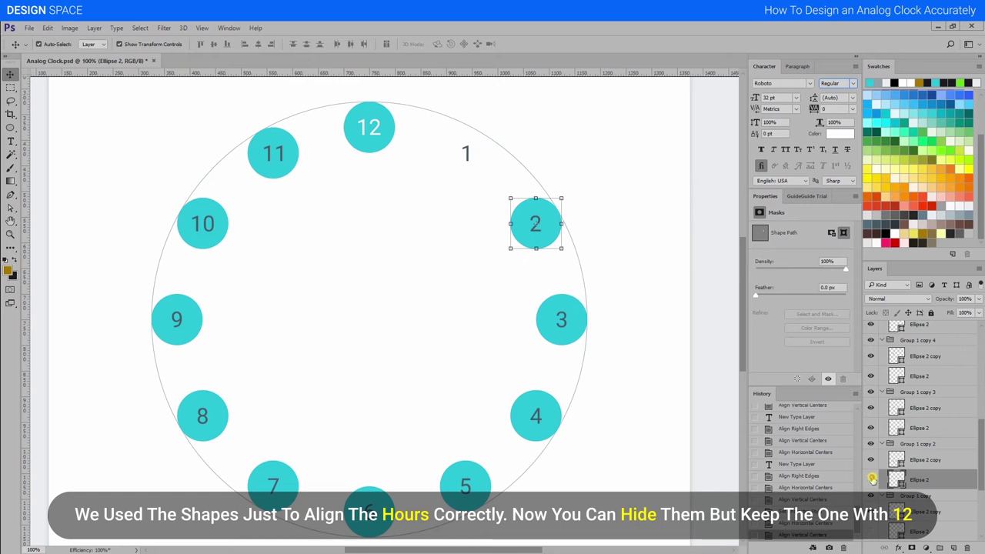
{"action": "left_click", "coordinate": [871, 480]}
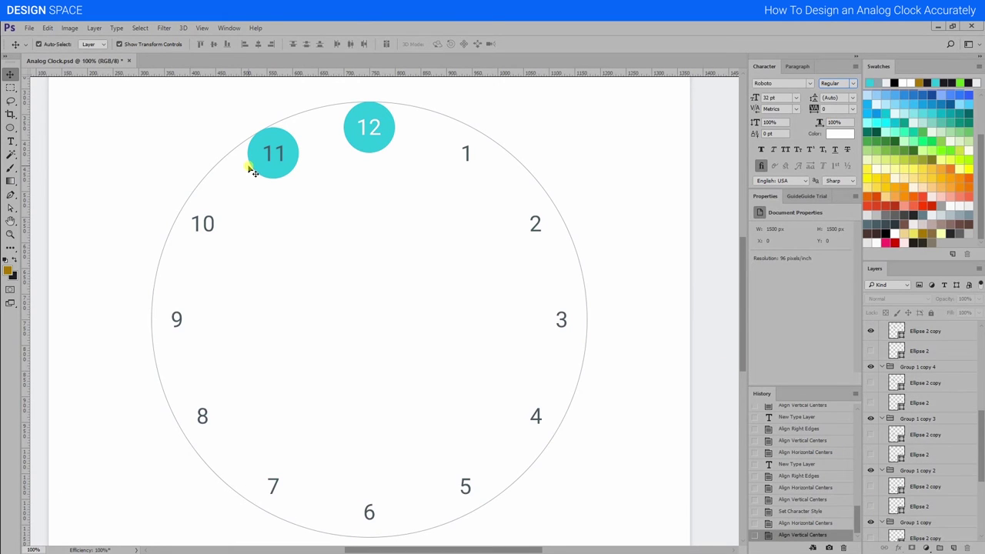
{"action": "left_click", "coordinate": [258, 168]}
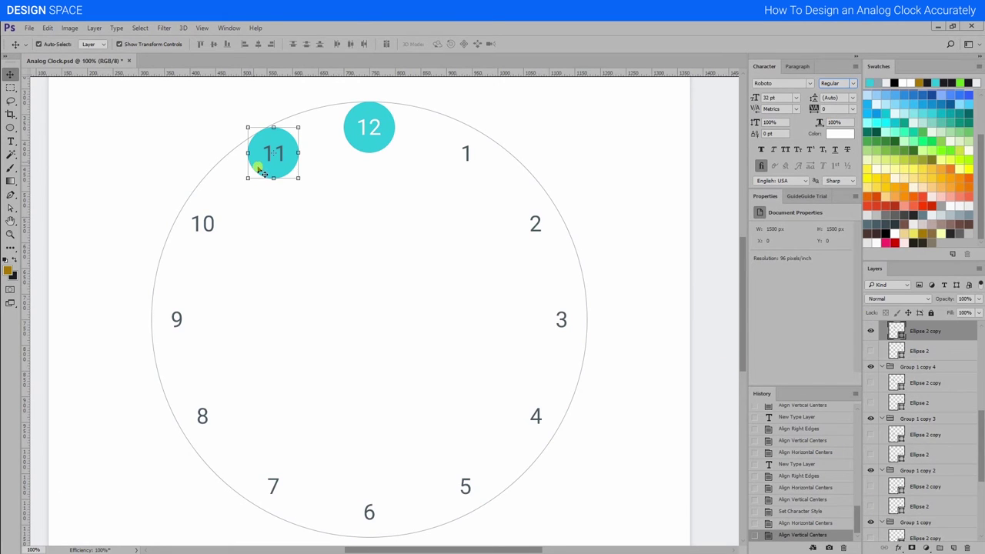
{"action": "left_click", "coordinate": [872, 330]}
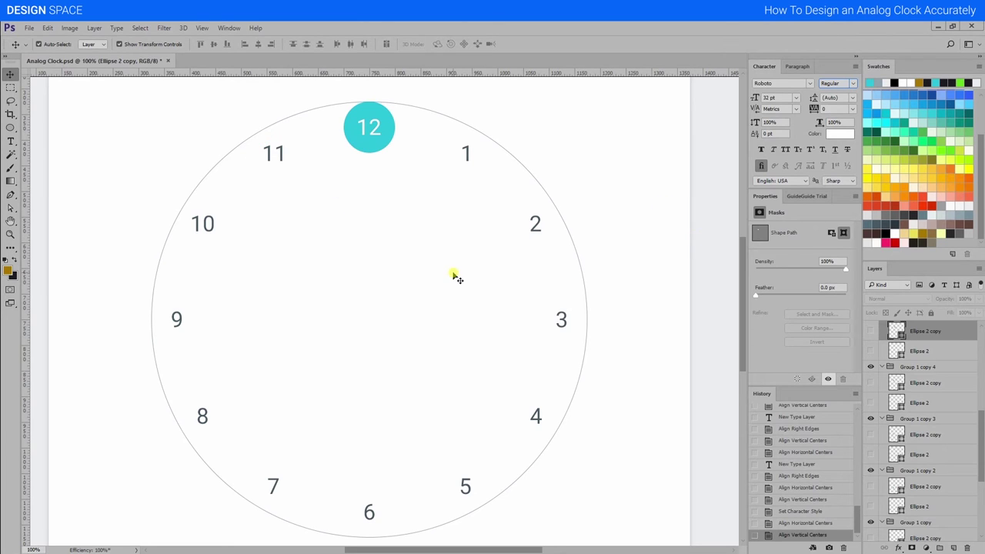
Step: Select the outer clock circle and switch to the Zoom tool
{"action": "left_click", "coordinate": [430, 246]}
{"action": "left_click", "coordinate": [711, 265]}
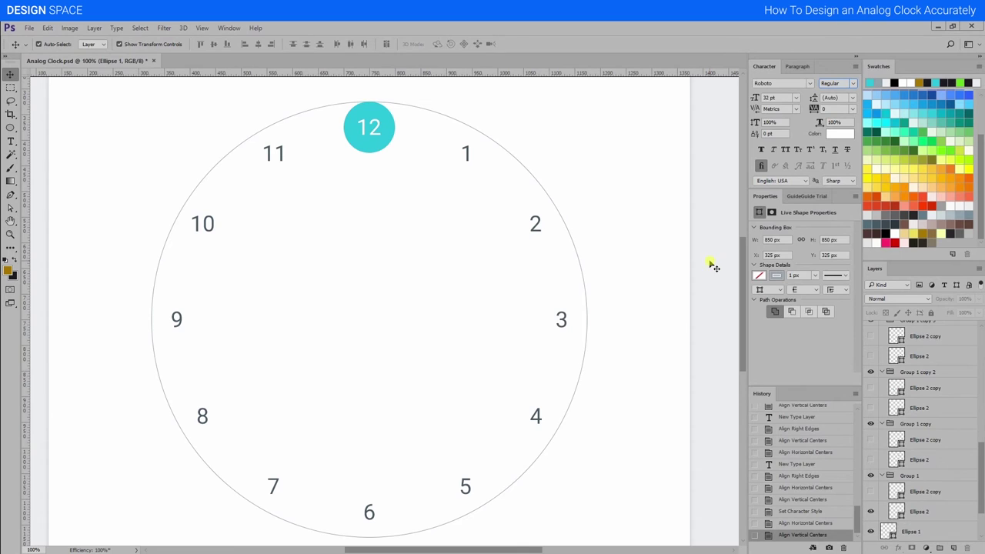
{"action": "left_click", "coordinate": [422, 248]}
{"action": "left_click", "coordinate": [705, 267]}
{"action": "left_click", "coordinate": [11, 233]}
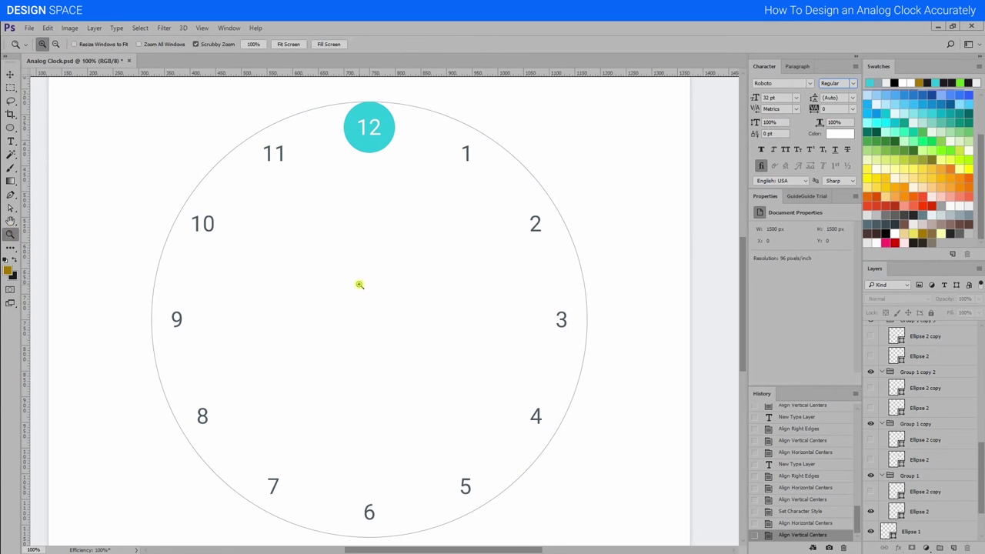
Step: Scale the Ellipse 1 guide circle from its centre to 940 px and bring up its stroke colour choices
{"action": "left_click", "coordinate": [387, 287], "text": "alt"}
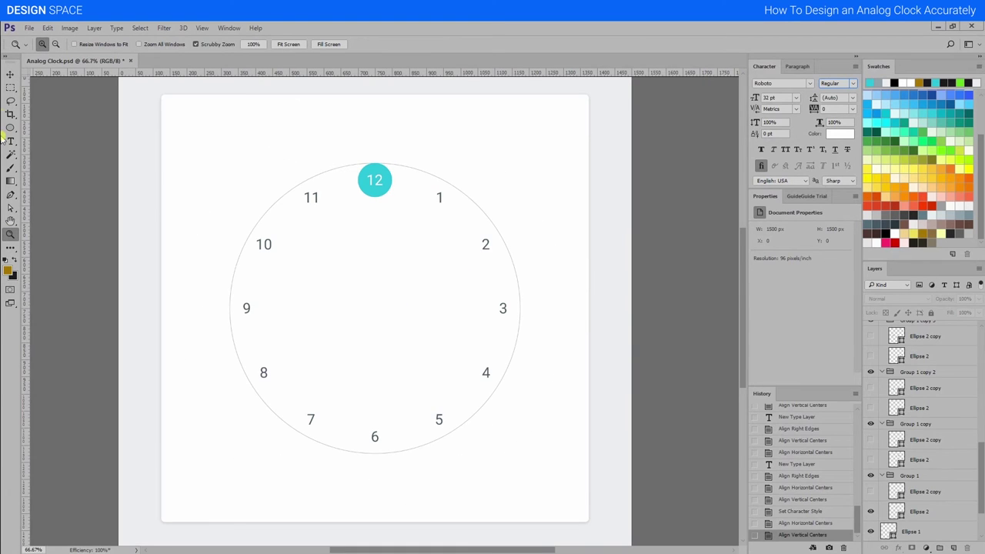
{"action": "key", "text": "v"}
{"action": "left_click", "coordinate": [461, 295]}
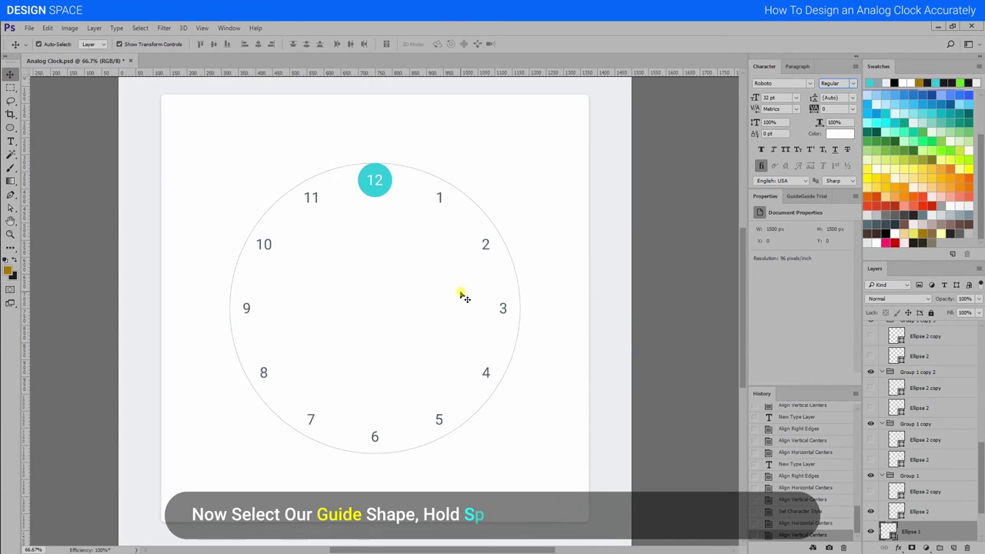
{"action": "key", "text": "ctrl+t"}
{"action": "left_click_drag", "start_coordinate": [521, 160], "coordinate": [532, 146]}
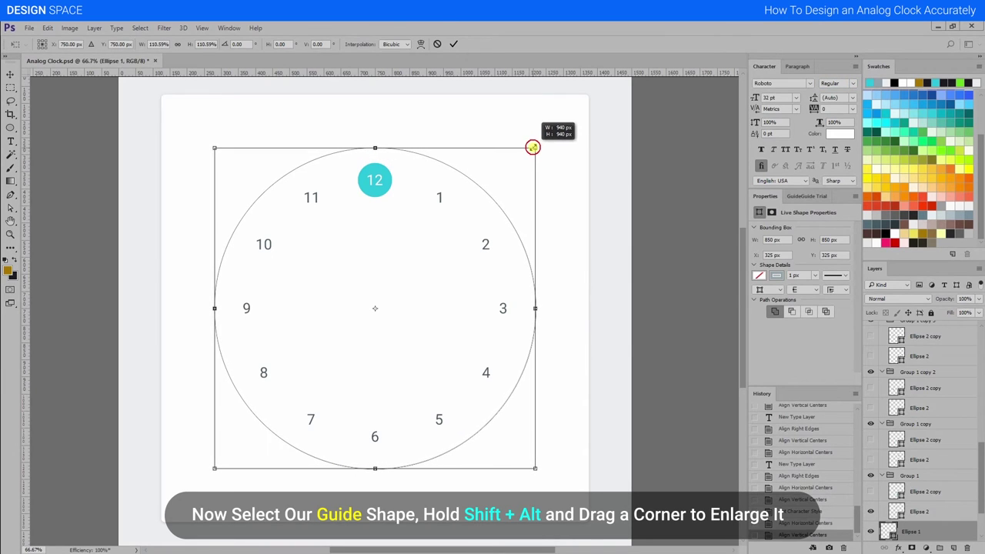
{"action": "key", "text": "Return"}
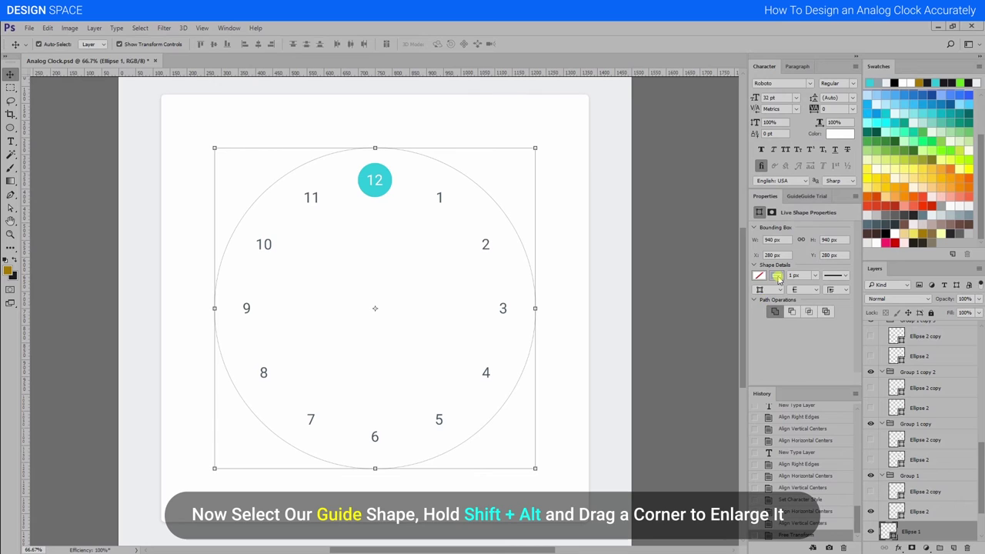
{"action": "left_click", "coordinate": [778, 278]}
Step: Set the guide circle to no stroke with a white fill
{"action": "left_click", "coordinate": [763, 296]}
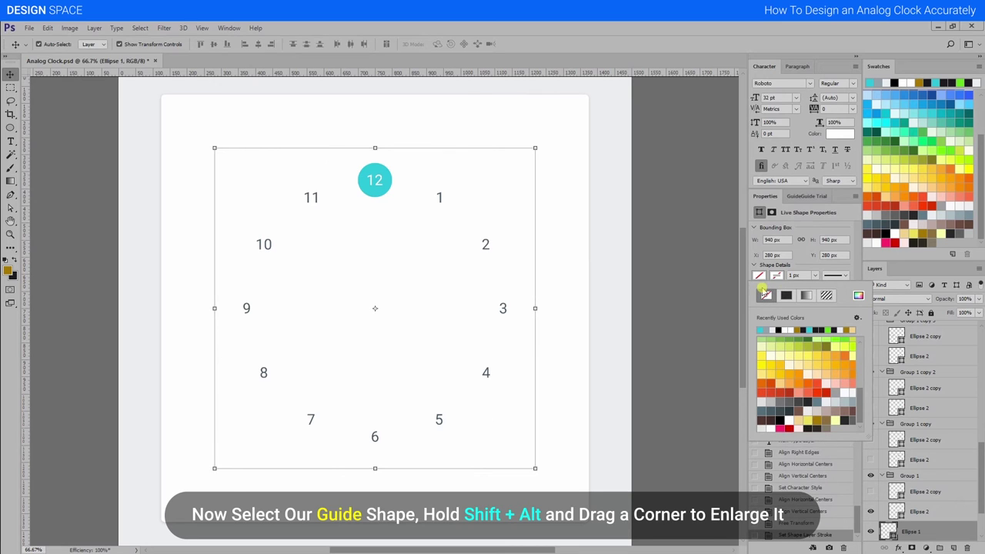
{"action": "scroll", "coordinate": [785, 397], "scroll_direction": "up", "scroll_amount": 1}
{"action": "scroll", "coordinate": [785, 397], "scroll_direction": "up", "scroll_amount": 1}
{"action": "scroll", "coordinate": [785, 397], "scroll_direction": "down", "scroll_amount": 2}
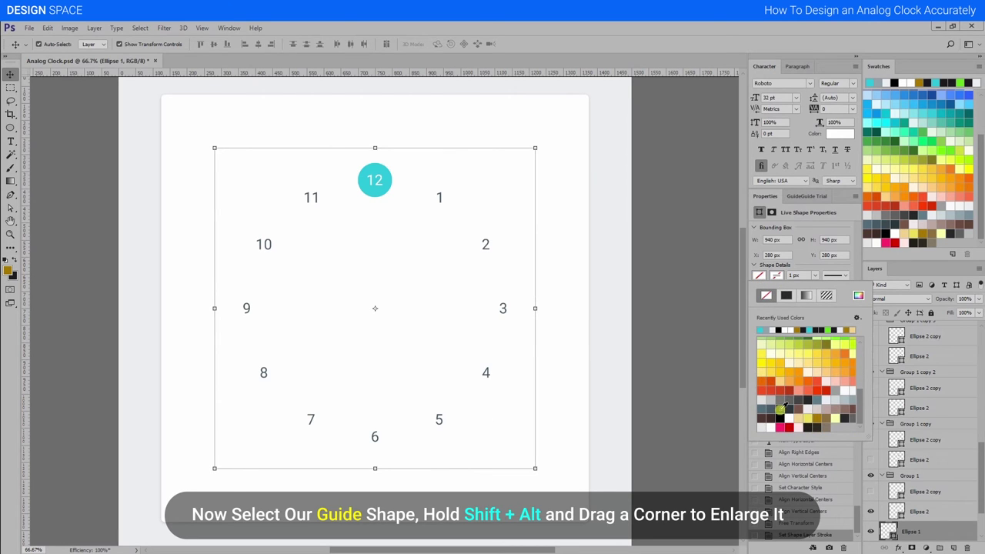
{"action": "left_click", "coordinate": [788, 416]}
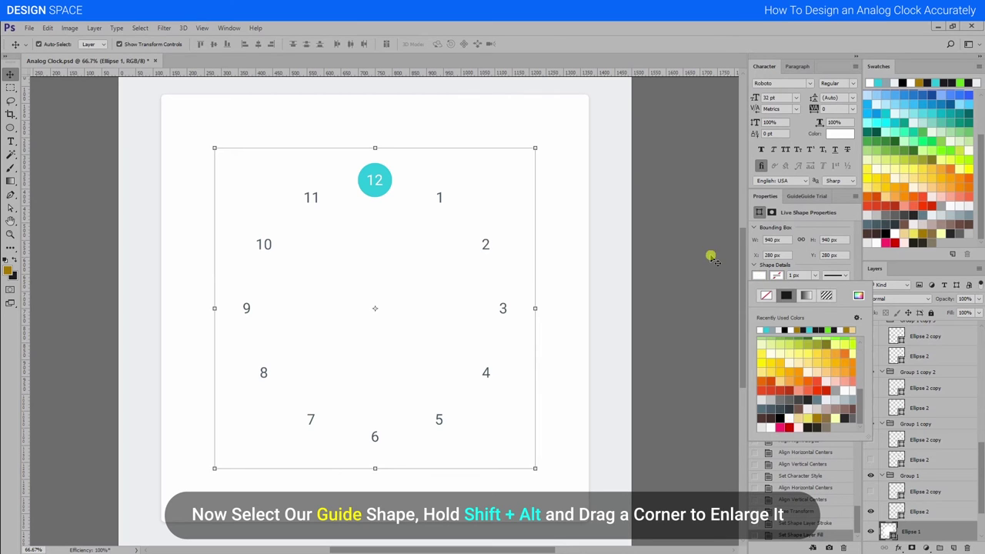
{"action": "left_click", "coordinate": [688, 283]}
Step: Duplicate the white face circle and enlarge the copy to 1000 px
{"action": "left_click", "coordinate": [355, 294]}
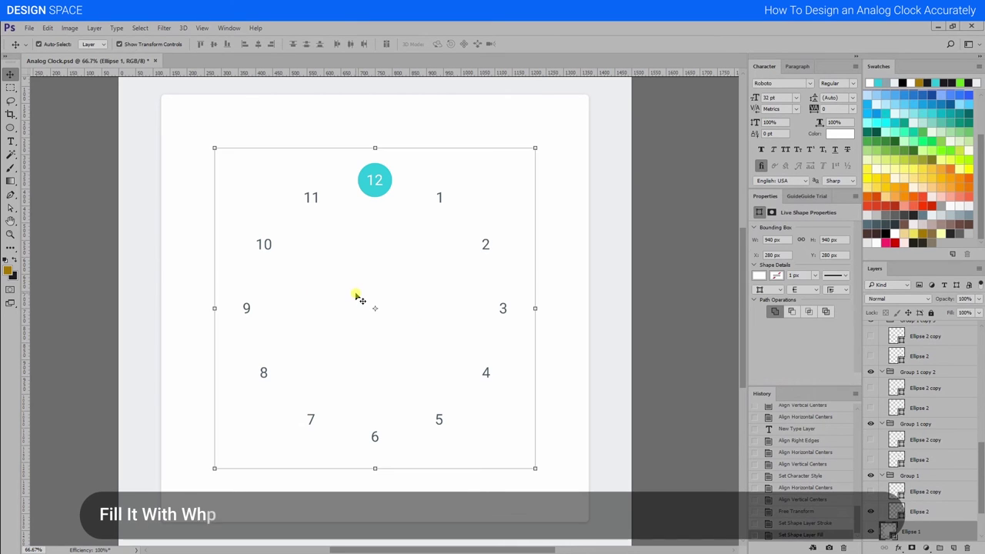
{"action": "key", "text": "ctrl+j"}
{"action": "key", "text": "ctrl+t"}
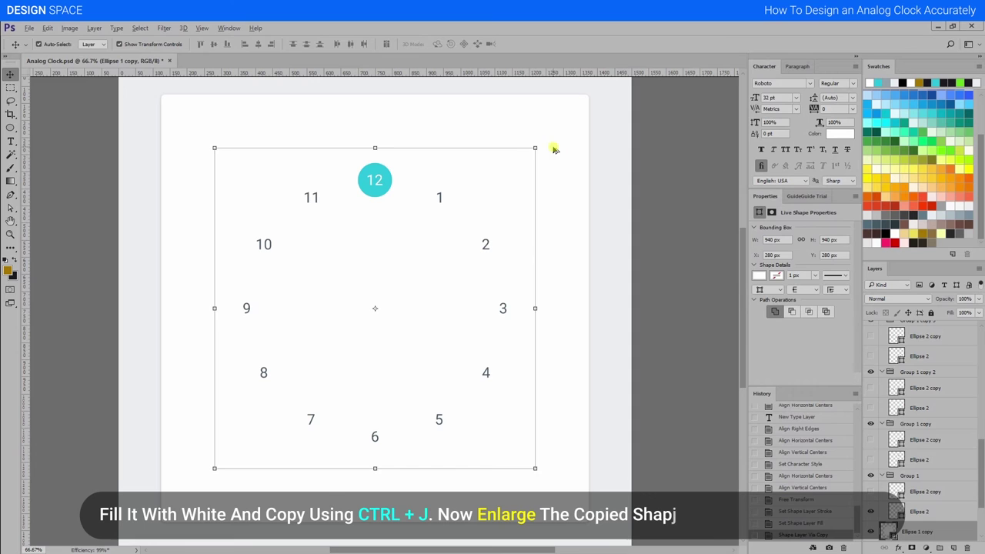
{"action": "left_click_drag", "start_coordinate": [536, 146], "coordinate": [546, 134]}
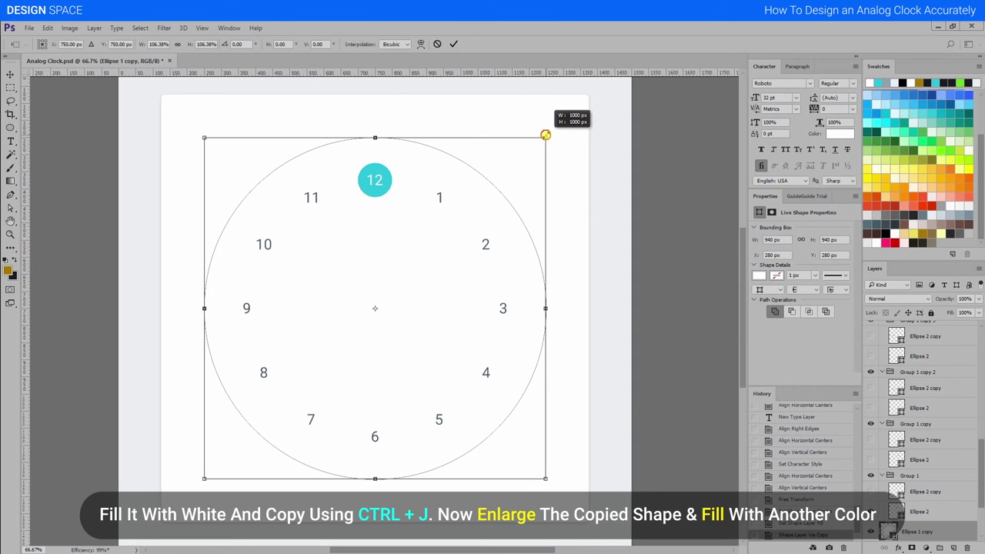
{"action": "key", "text": "Return"}
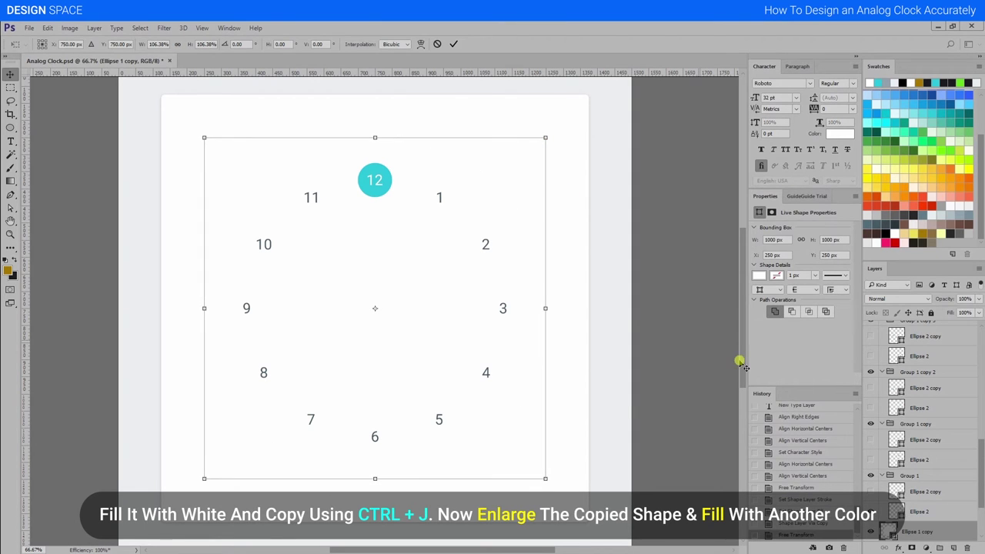
Step: Fill the copy cyan #26c6da, send it behind the face, and enlarge it toward 1080 px
{"action": "double_click", "coordinate": [893, 530]}
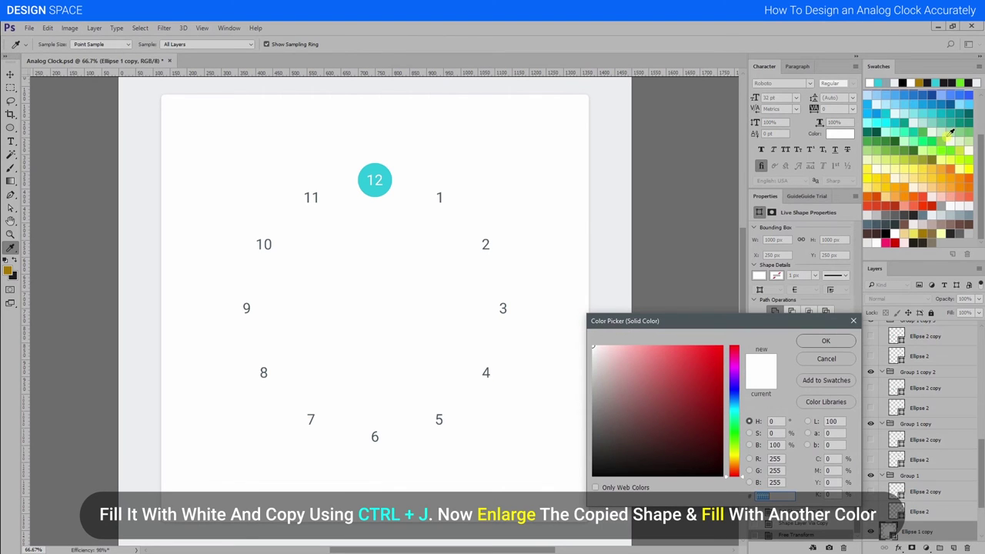
{"action": "left_click", "coordinate": [935, 112]}
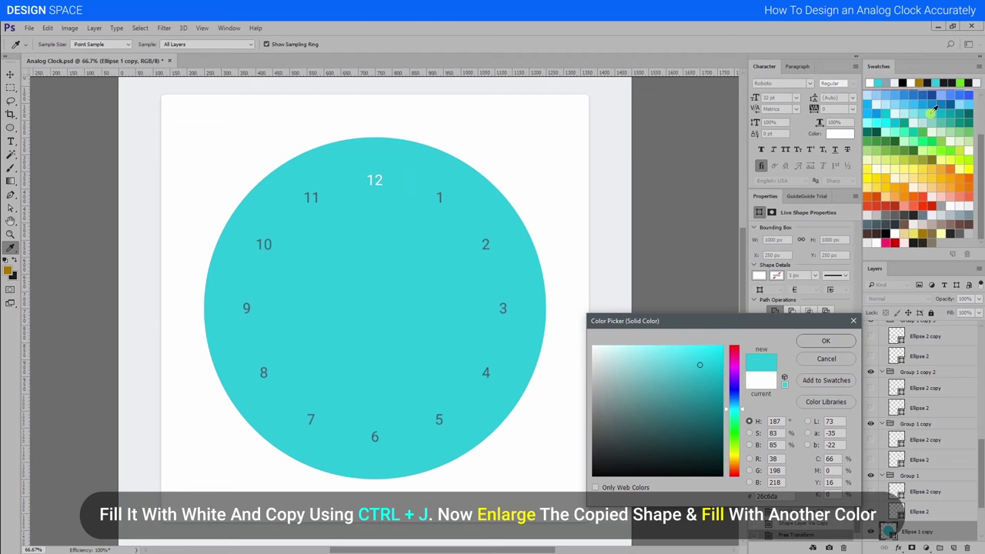
{"action": "left_click", "coordinate": [828, 341]}
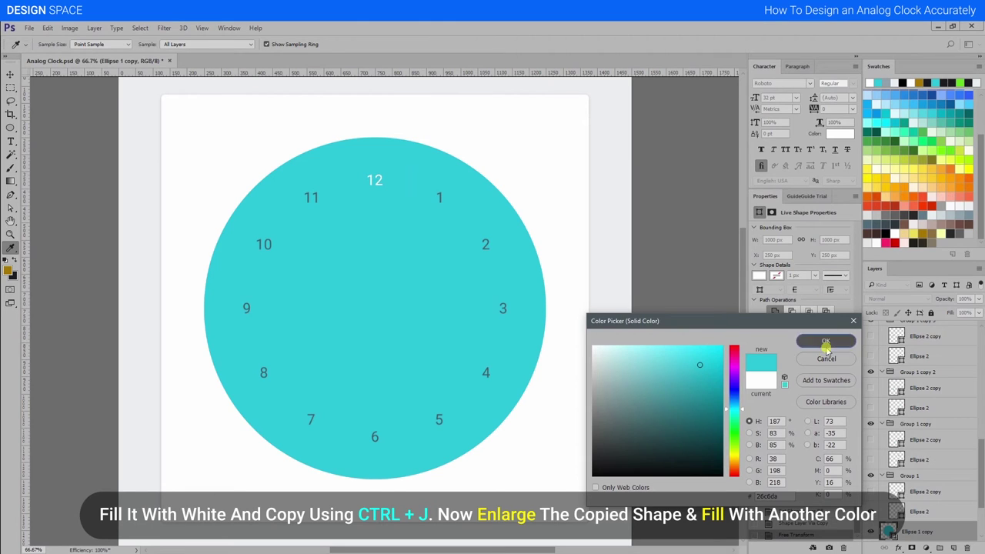
{"action": "key", "text": "ctrl+bracketleft"}
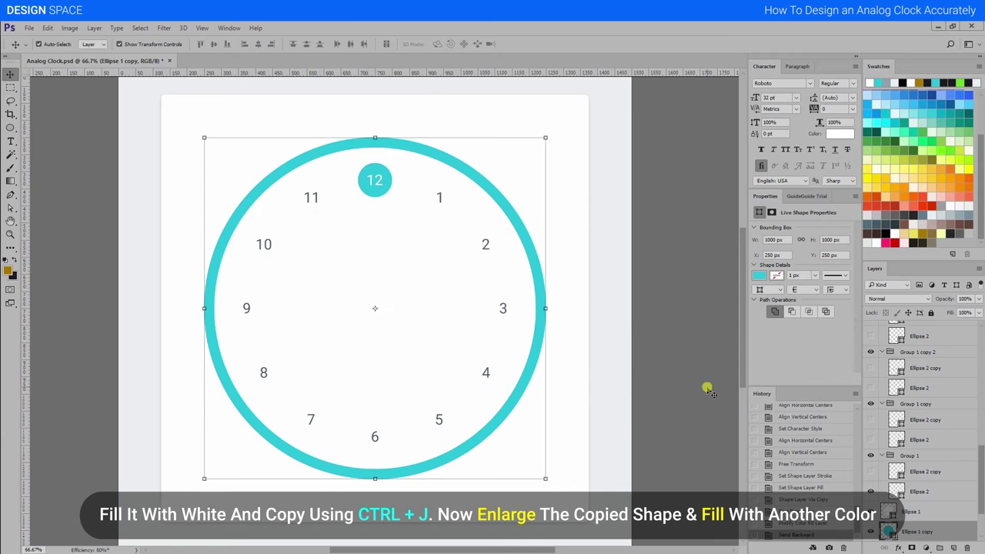
{"action": "left_click", "coordinate": [532, 372]}
{"action": "left_click_drag", "start_coordinate": [546, 480], "coordinate": [561, 497]}
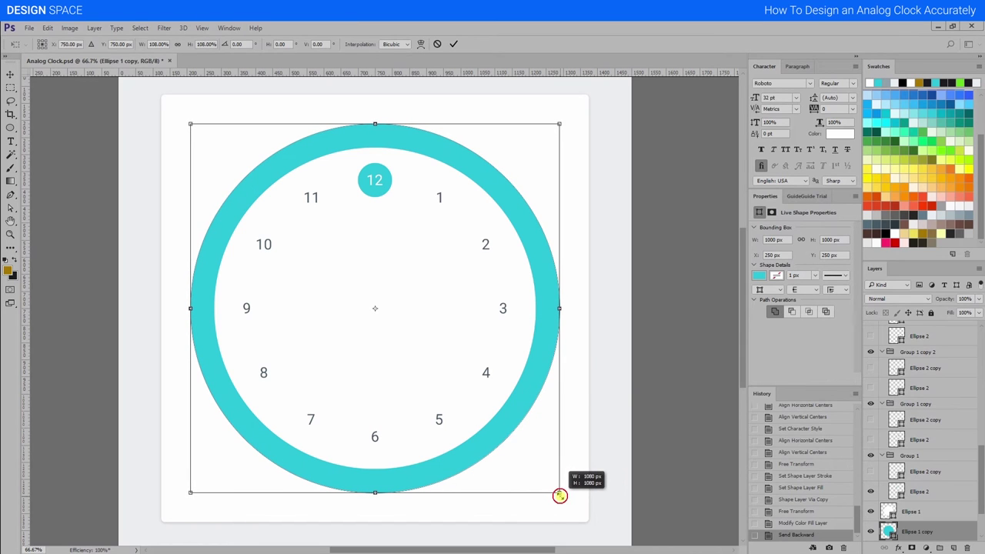
Step: Commit the 1080 px rim and draw a small 78 px ellipse at the clock centre
{"action": "key", "text": "Return"}
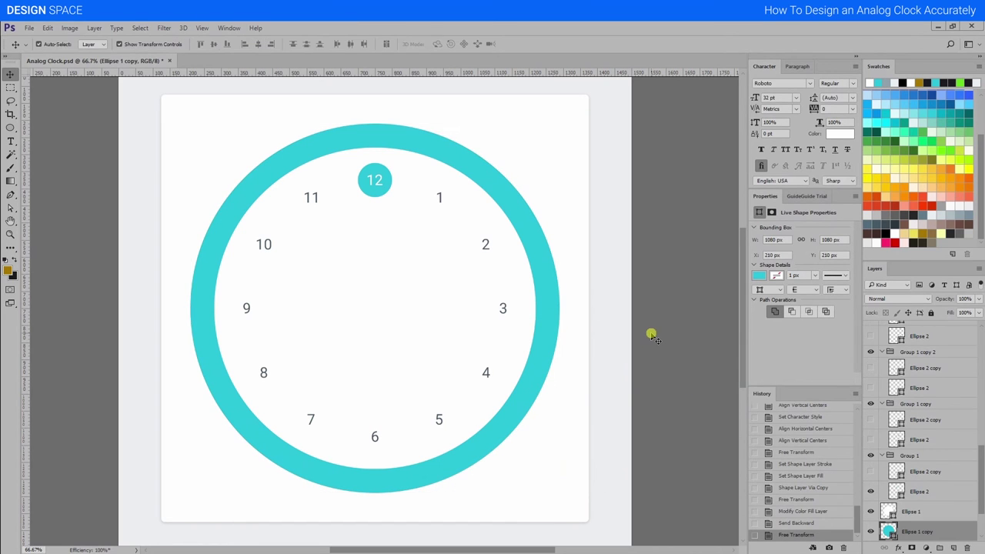
{"action": "left_click", "coordinate": [652, 340]}
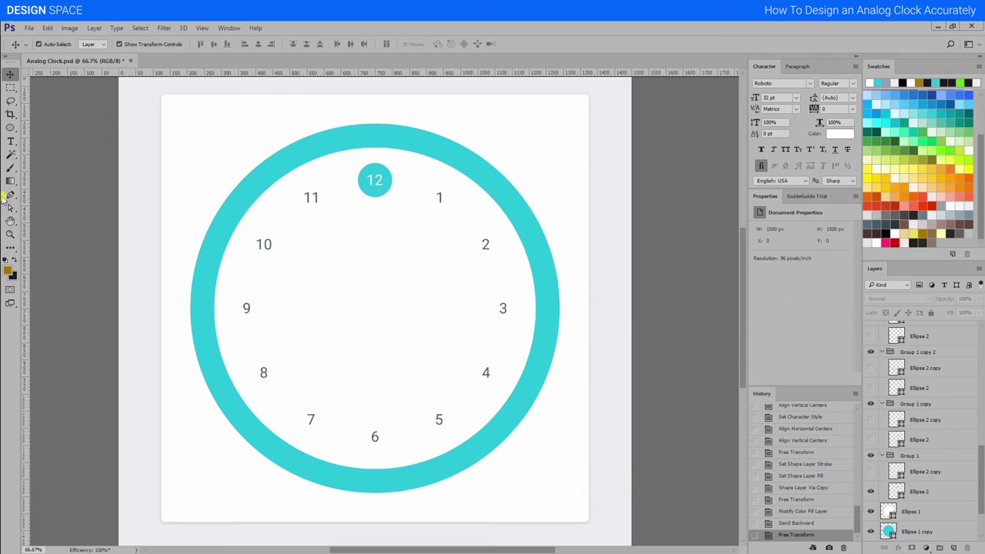
{"action": "left_click", "coordinate": [11, 128]}
{"action": "left_click", "coordinate": [35, 147]}
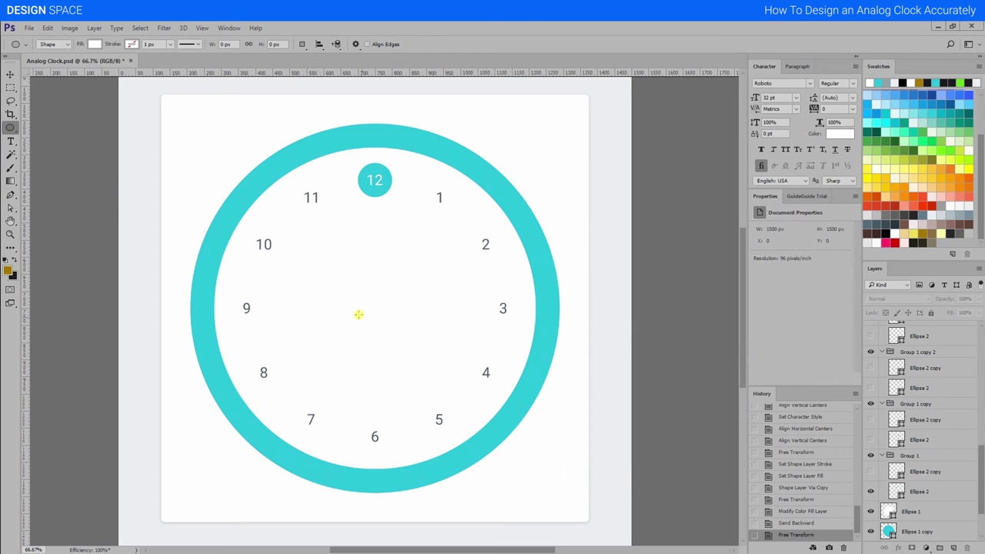
{"action": "mouse_move", "coordinate": [363, 299]}
{"action": "left_mouse_down"}
{"action": "mouse_move", "coordinate": [390, 327]}
{"action": "mouse_move", "coordinate": [385, 320]}
{"action": "left_mouse_up"}
Step: Fill the centre dot cyan and align it horizontally and vertically to the clock centre
{"action": "left_click", "coordinate": [10, 74]}
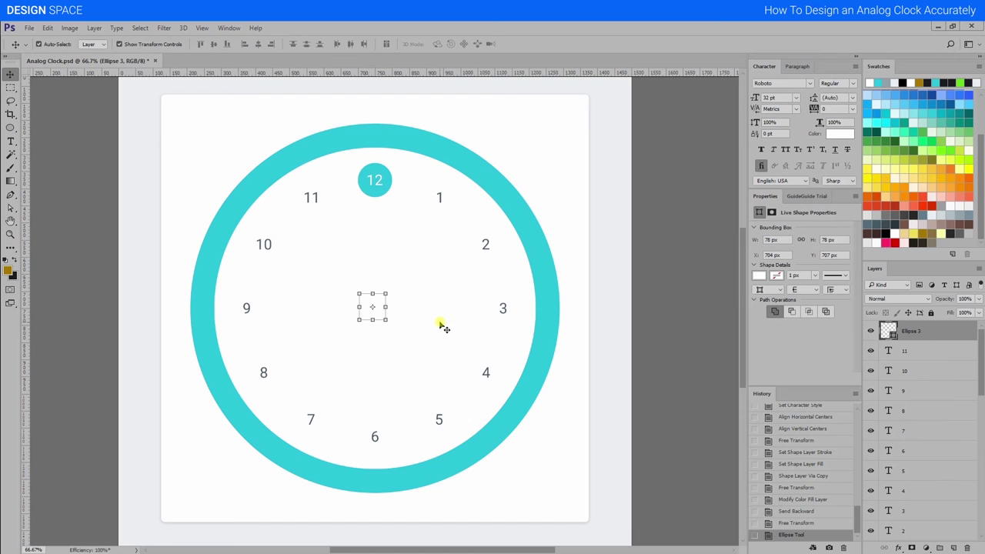
{"action": "double_click", "coordinate": [889, 331]}
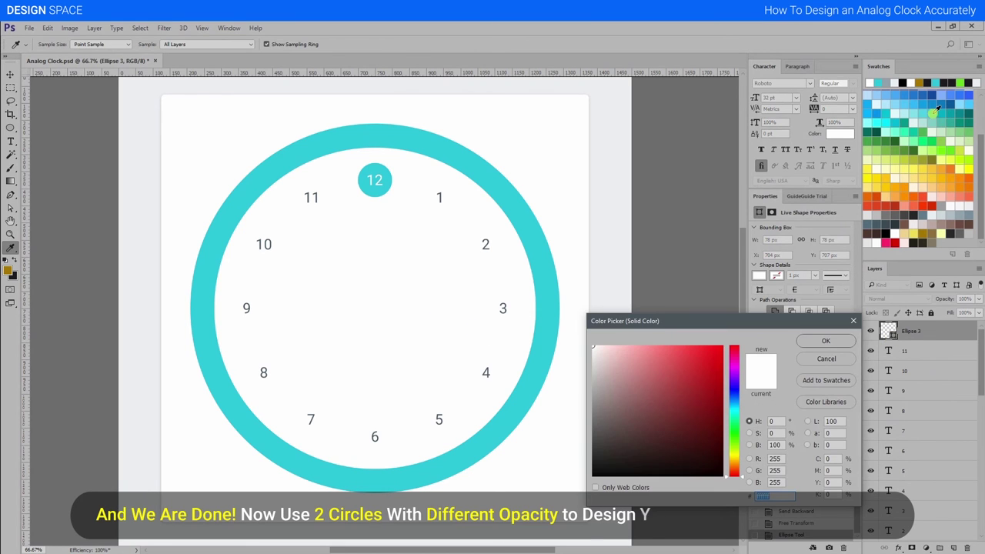
{"action": "left_click", "coordinate": [938, 113]}
{"action": "left_click", "coordinate": [826, 341]}
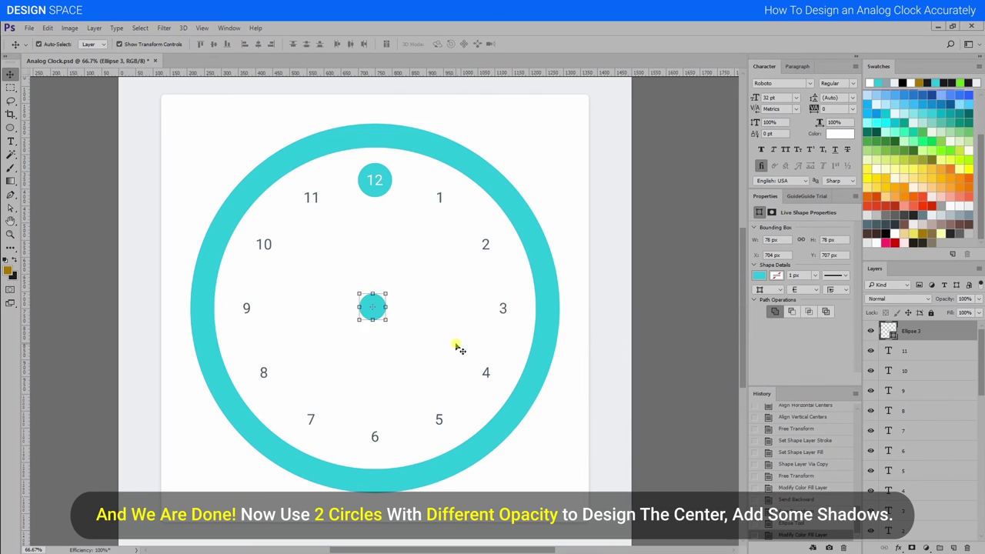
{"action": "left_click", "coordinate": [259, 44]}
{"action": "left_click", "coordinate": [214, 44]}
Step: Set the Ellipse 3 centre dot layer opacity to 50%
{"action": "left_click", "coordinate": [61, 224]}
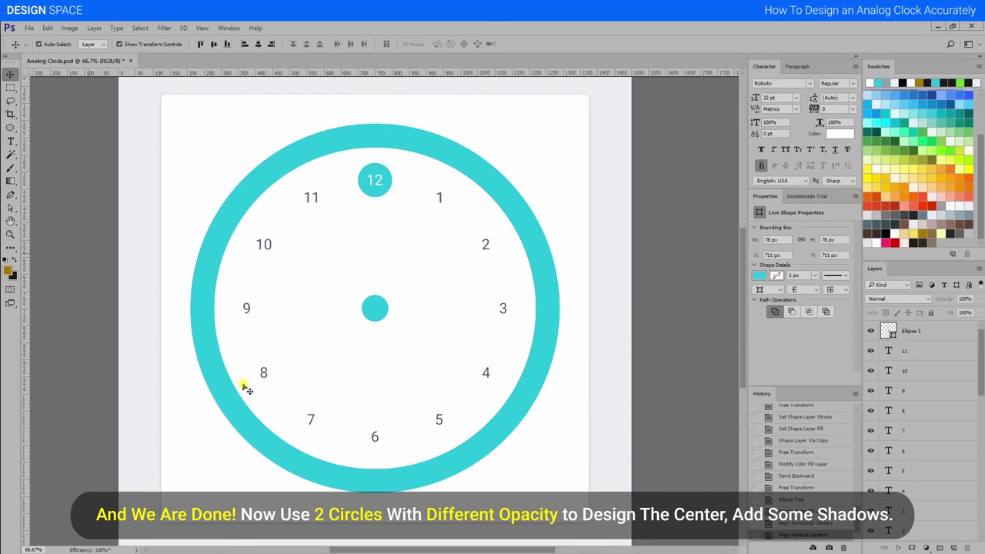
{"action": "left_click", "coordinate": [375, 312]}
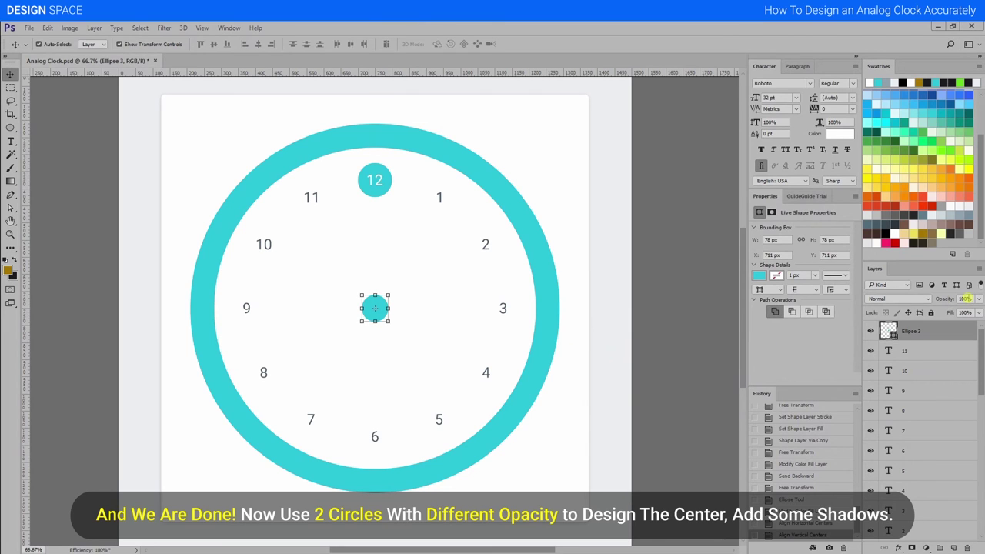
{"action": "left_click", "coordinate": [964, 299]}
{"action": "type", "text": "50"}
{"action": "key", "text": "Return"}
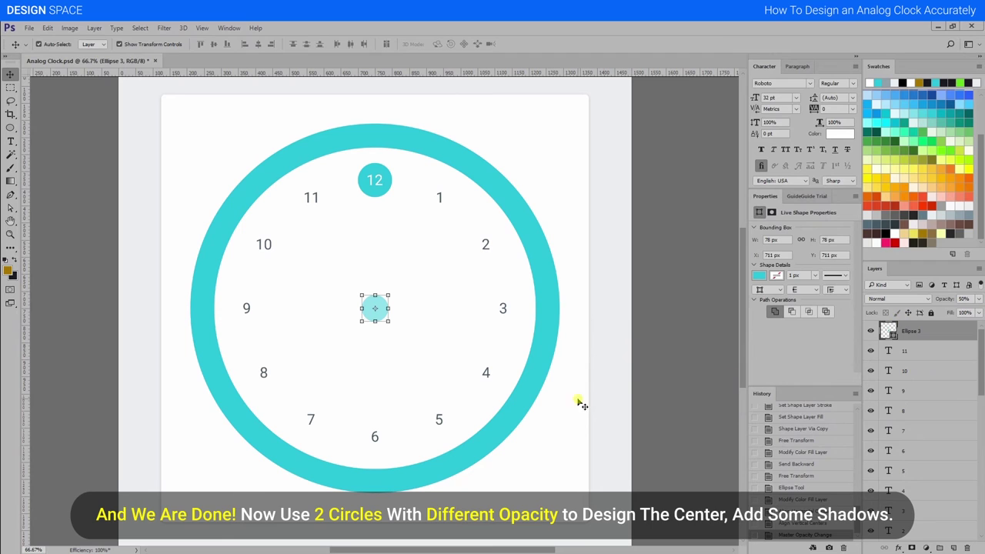
Step: Duplicate the centre dot, shrink the copy to 50 px, and set it to 100% opacity
{"action": "key", "text": "ctrl+j"}
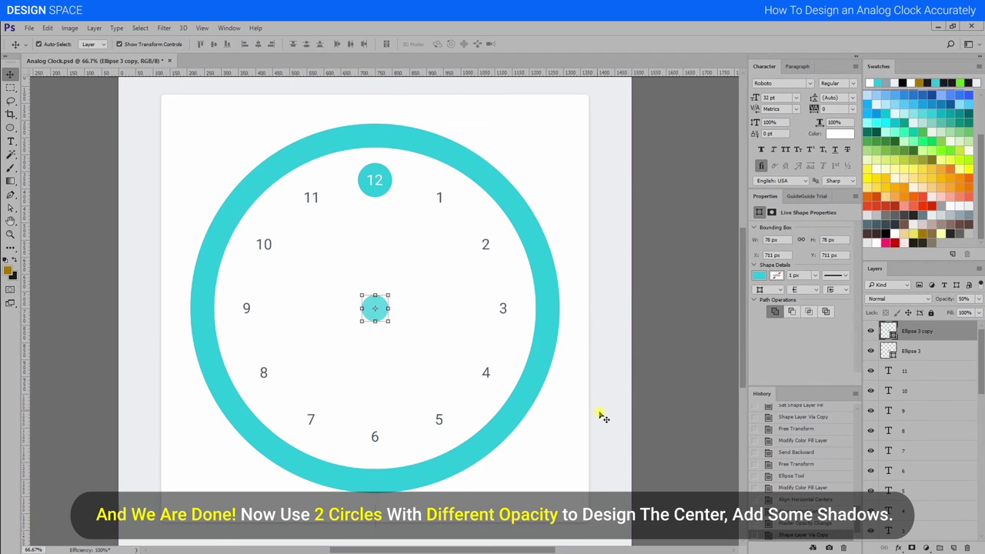
{"action": "left_click_drag", "start_coordinate": [390, 322], "coordinate": [382, 318]}
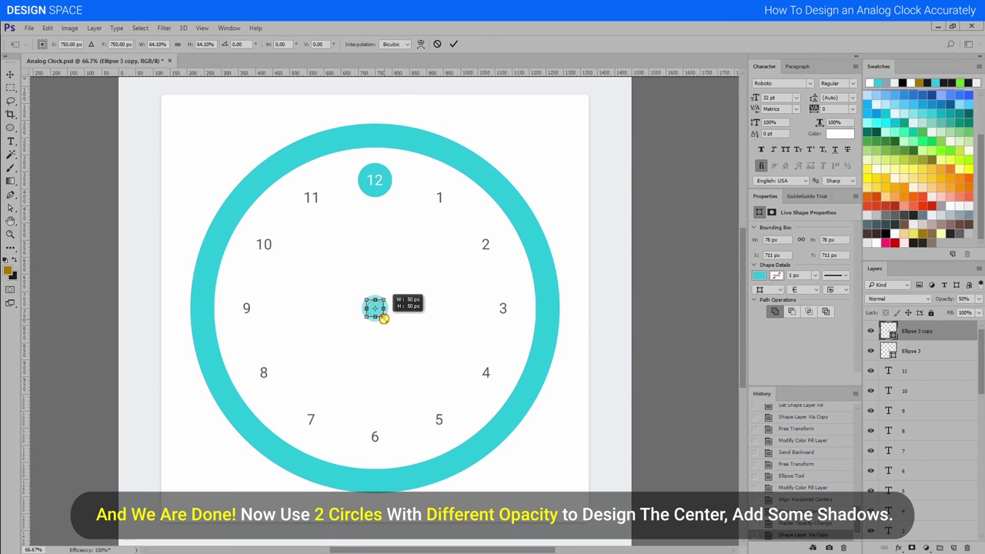
{"action": "key", "text": "Return"}
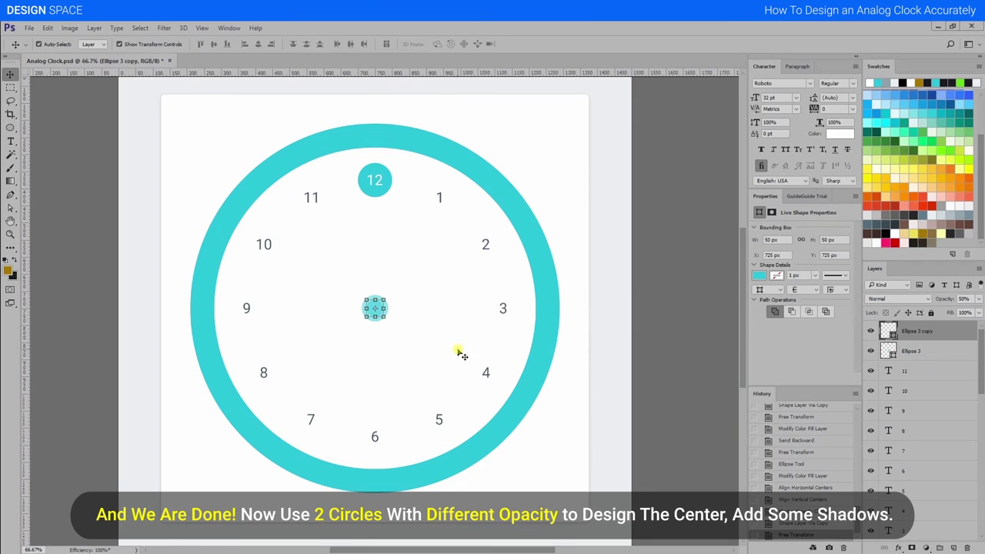
{"action": "left_click", "coordinate": [981, 300]}
{"action": "left_click_drag", "start_coordinate": [959, 312], "coordinate": [982, 298]}
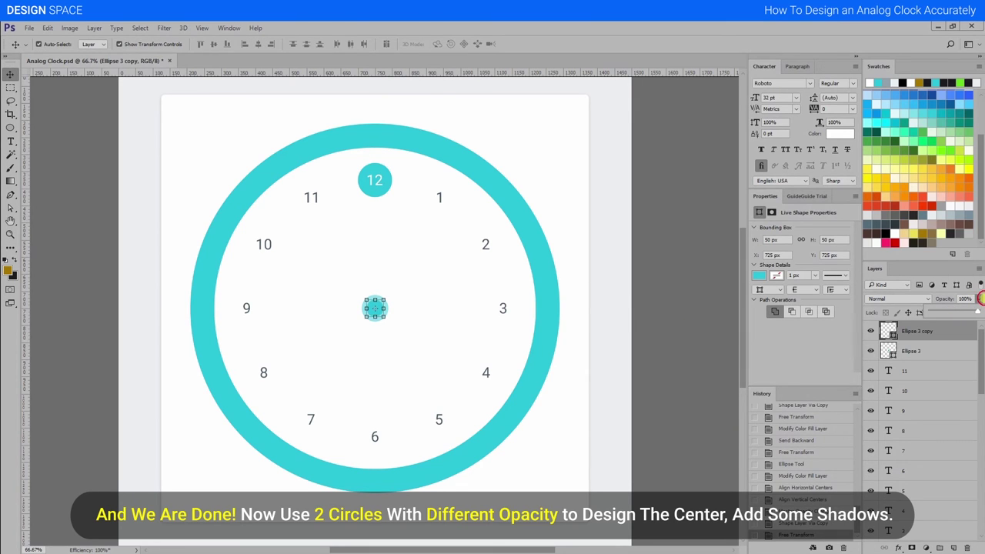
{"action": "left_click", "coordinate": [697, 242]}
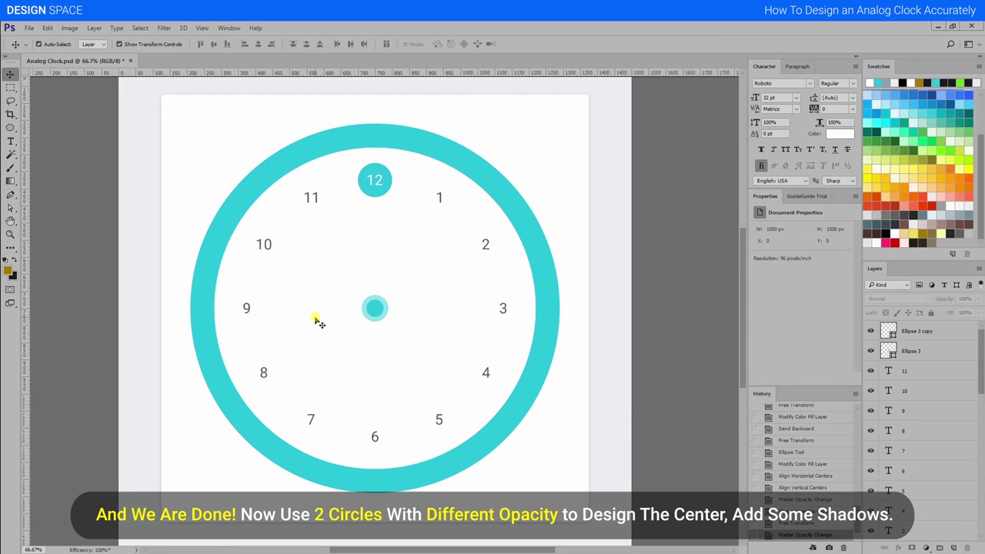
Step: Give the Ellipse 1 face a Drop Shadow at 30% opacity with 6 px distance
{"action": "scroll", "coordinate": [322, 327], "scroll_direction": "down", "scroll_amount": 1}
{"action": "scroll", "coordinate": [354, 341], "scroll_direction": "up", "scroll_amount": 2}
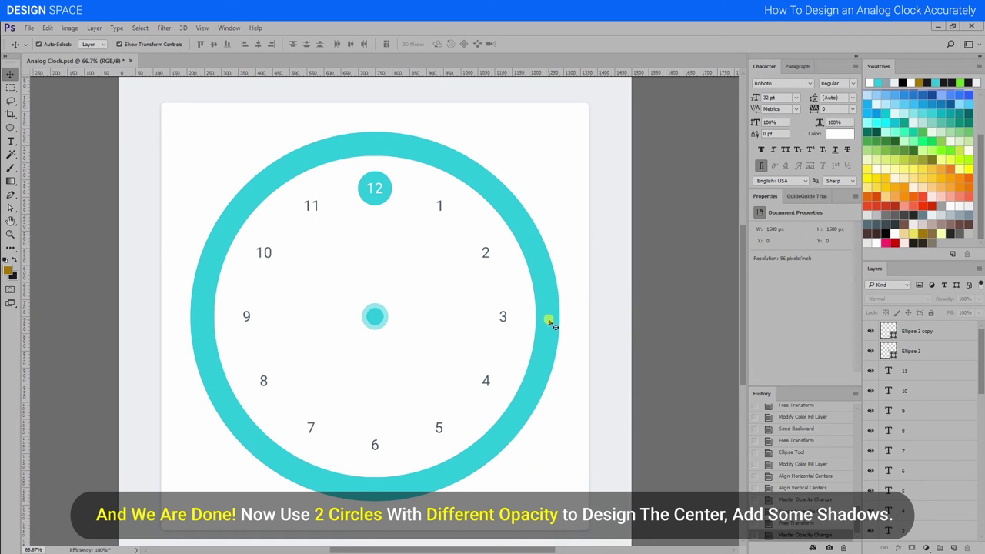
{"action": "left_click", "coordinate": [518, 382]}
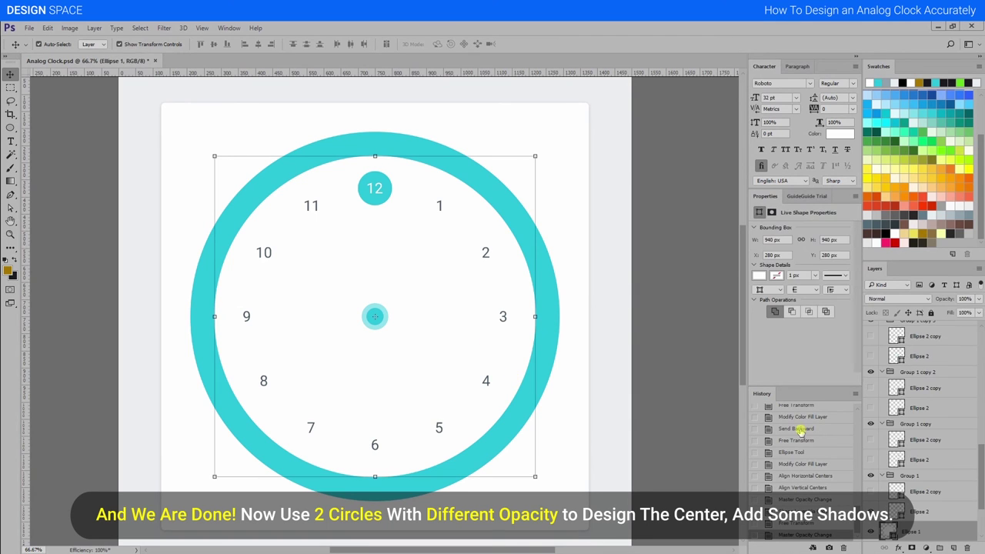
{"action": "right_click", "coordinate": [924, 530]}
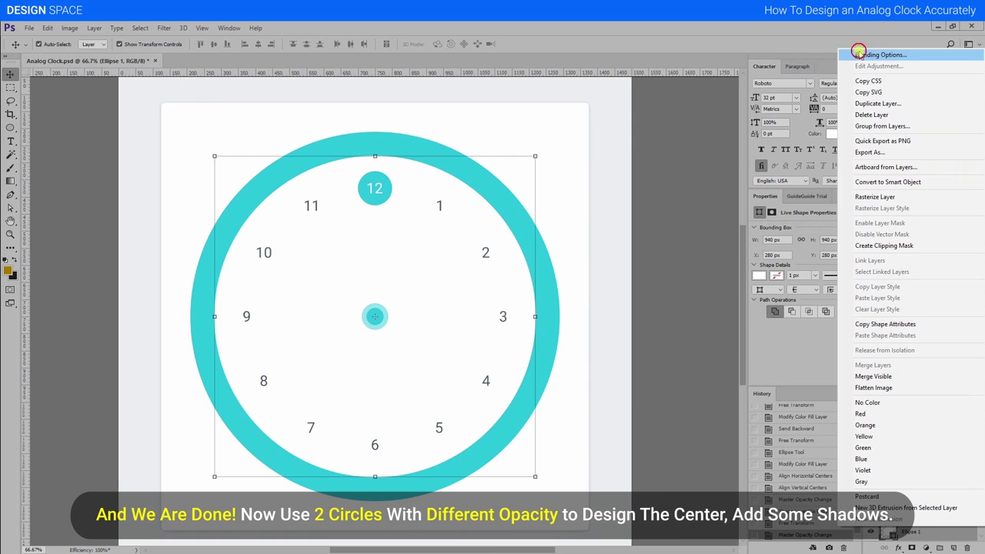
{"action": "left_click", "coordinate": [858, 54]}
{"action": "left_click_drag", "start_coordinate": [496, 94], "coordinate": [809, 115]}
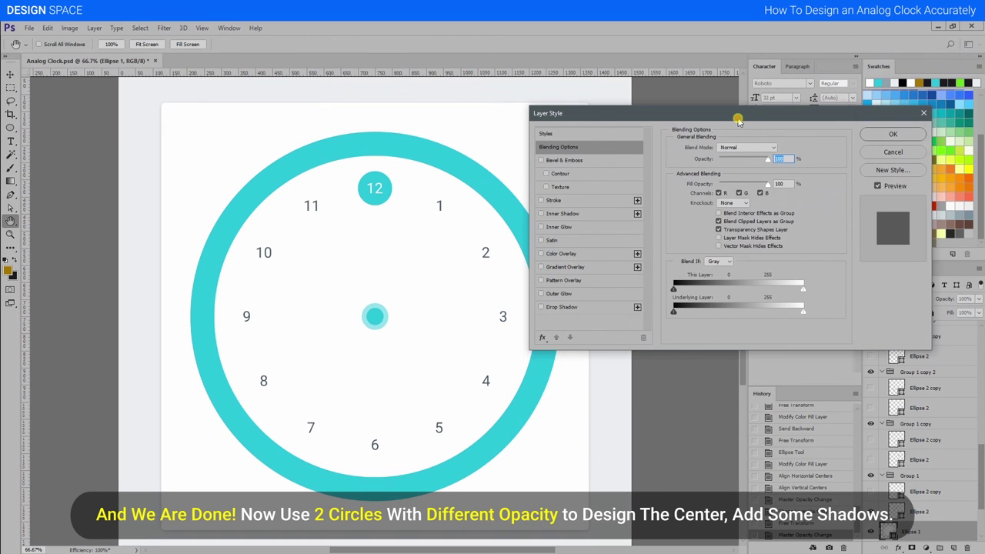
{"action": "left_click", "coordinate": [632, 308]}
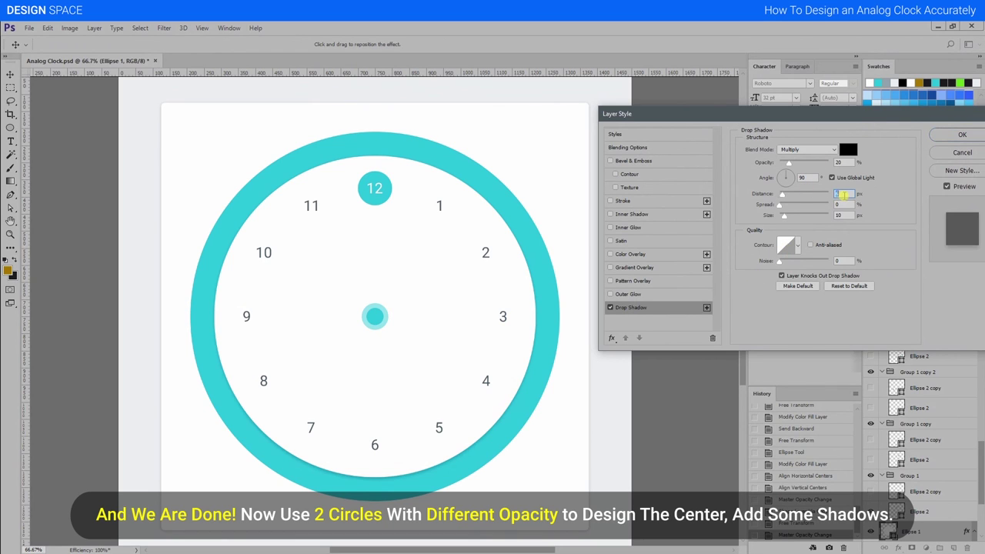
{"action": "type", "text": "10"}
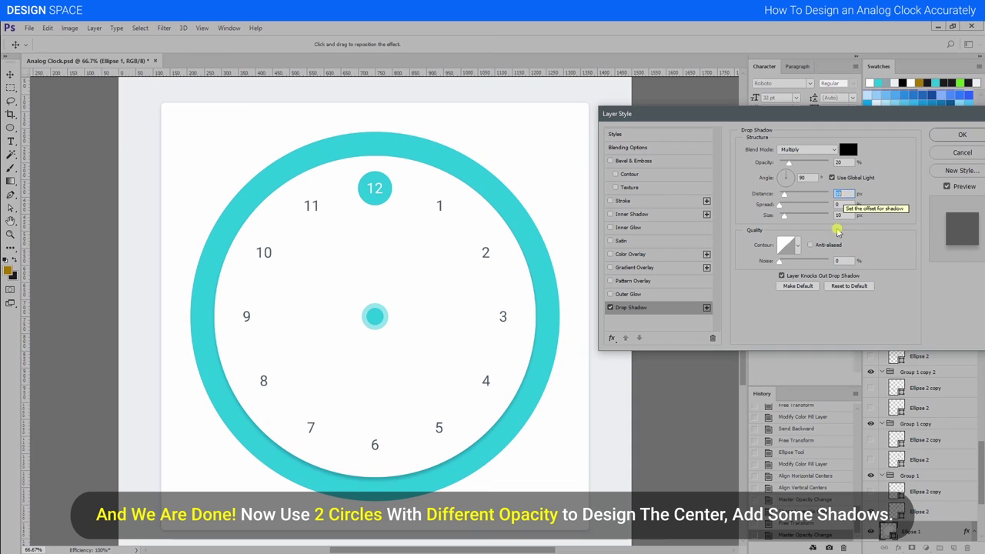
{"action": "left_click", "coordinate": [844, 162]}
{"action": "type", "text": "25"}
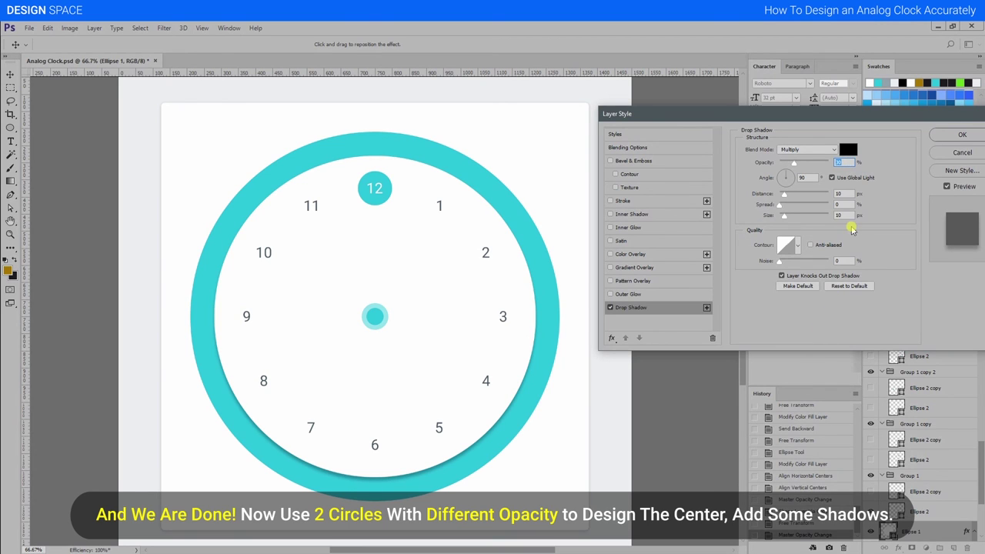
{"action": "left_click", "coordinate": [846, 194]}
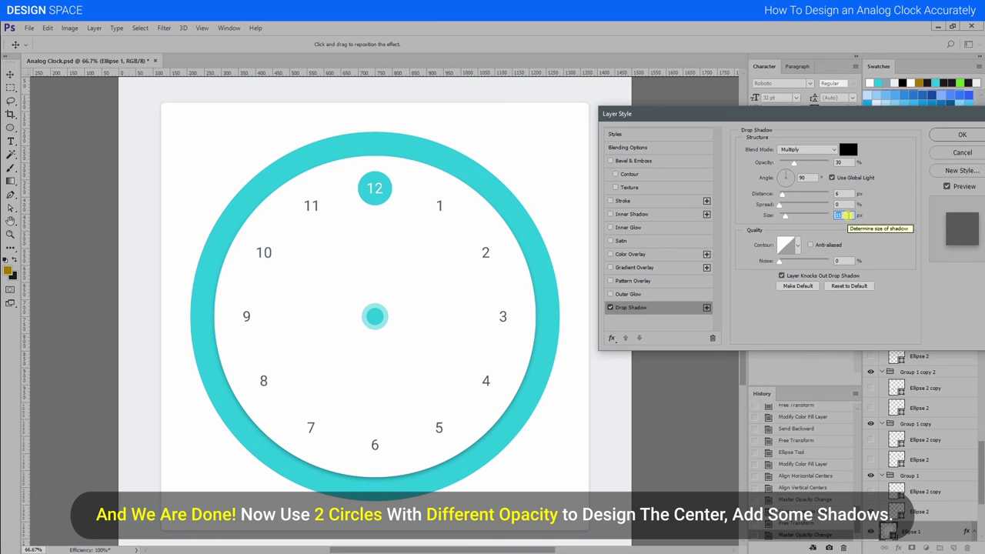
{"action": "left_click", "coordinate": [962, 134]}
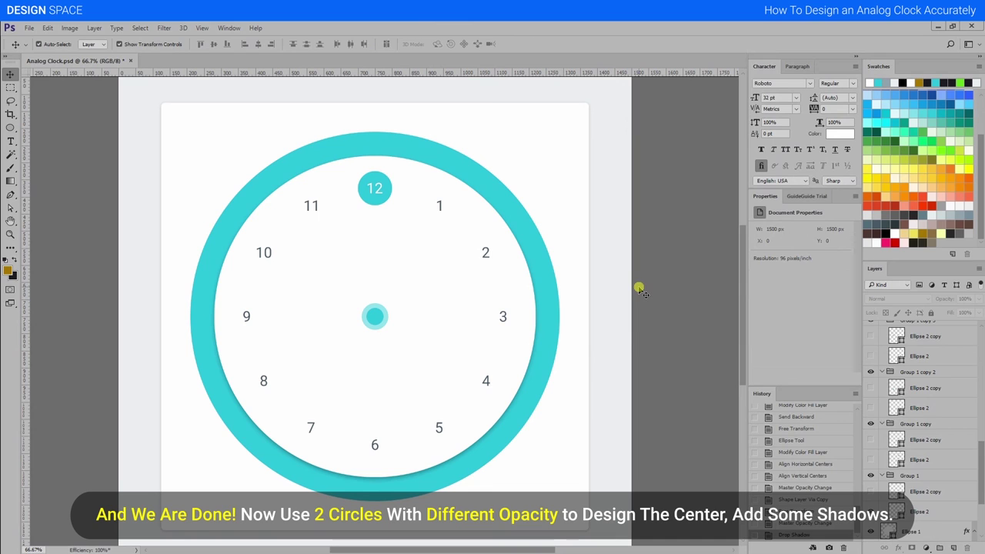
Step: Draw a 16 px wide rectangle hand from the centre toward the 12
{"action": "right_click", "coordinate": [11, 129]}
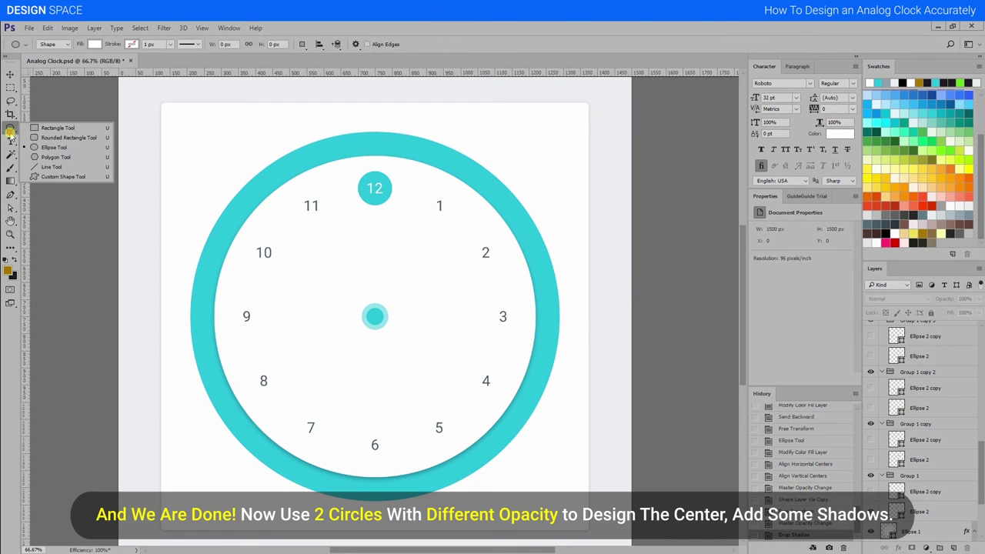
{"action": "left_click", "coordinate": [54, 127]}
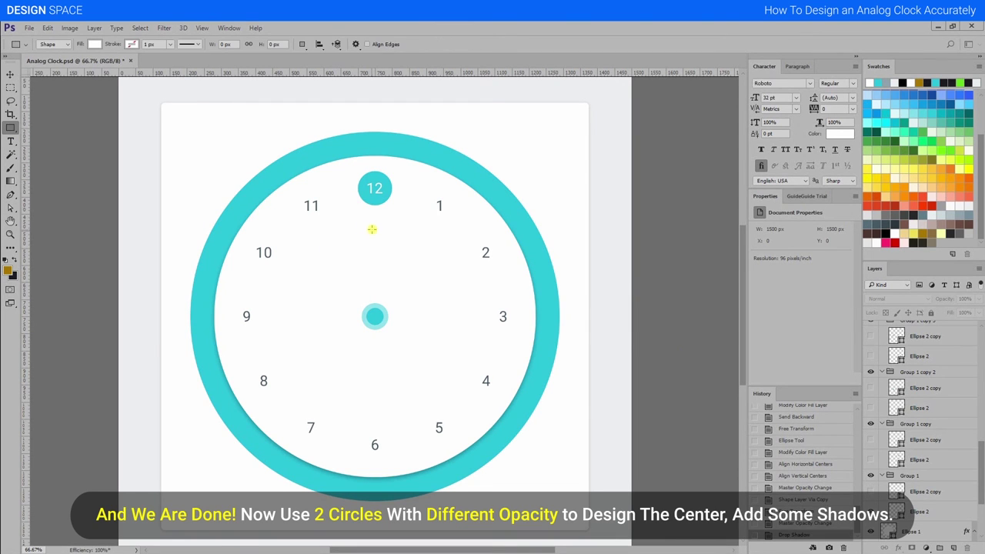
{"action": "left_click_drag", "start_coordinate": [374, 245], "coordinate": [374, 318]}
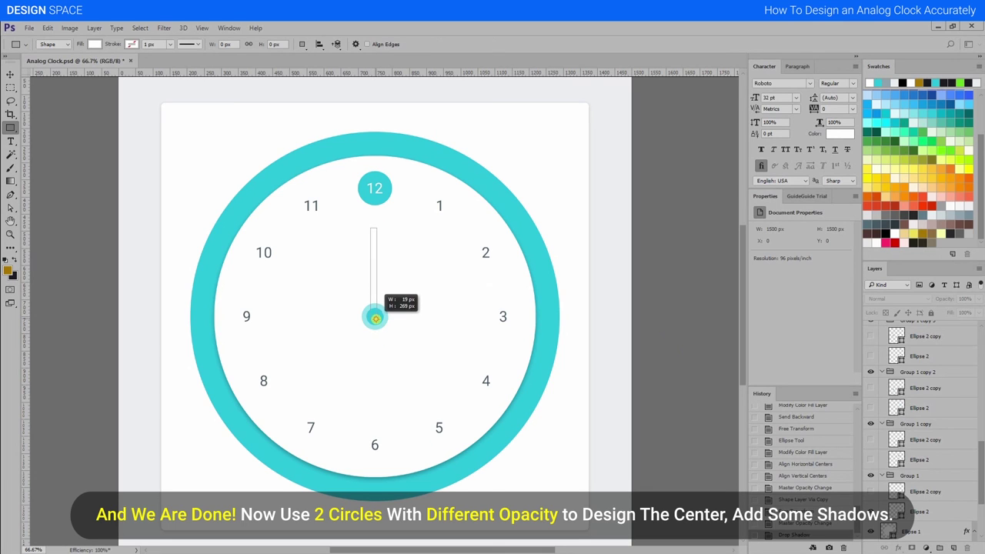
{"action": "left_click_drag", "start_coordinate": [375, 317], "coordinate": [377, 322]}
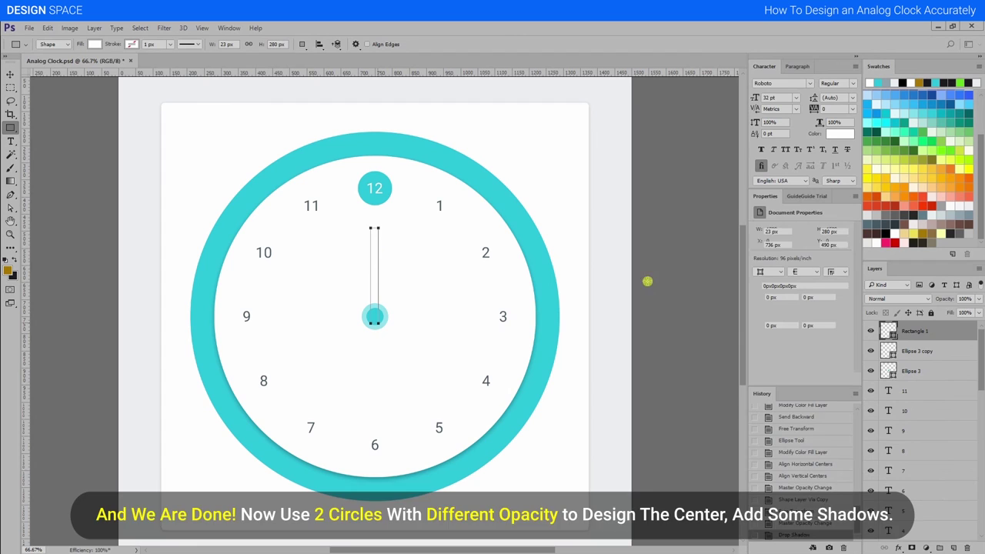
{"action": "left_click", "coordinate": [778, 232]}
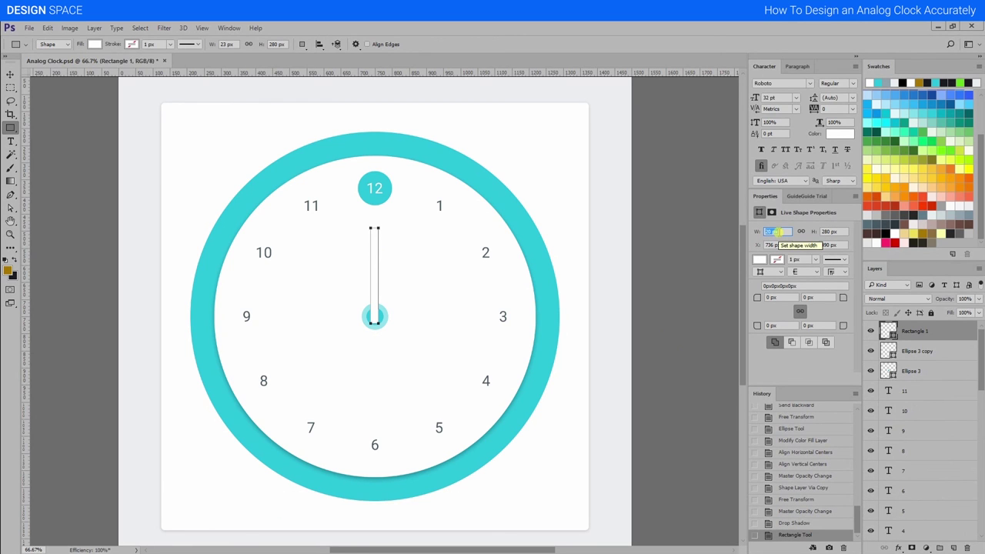
{"action": "type", "text": "16"}
{"action": "key", "text": "Tab"}
{"action": "key", "text": "v"}
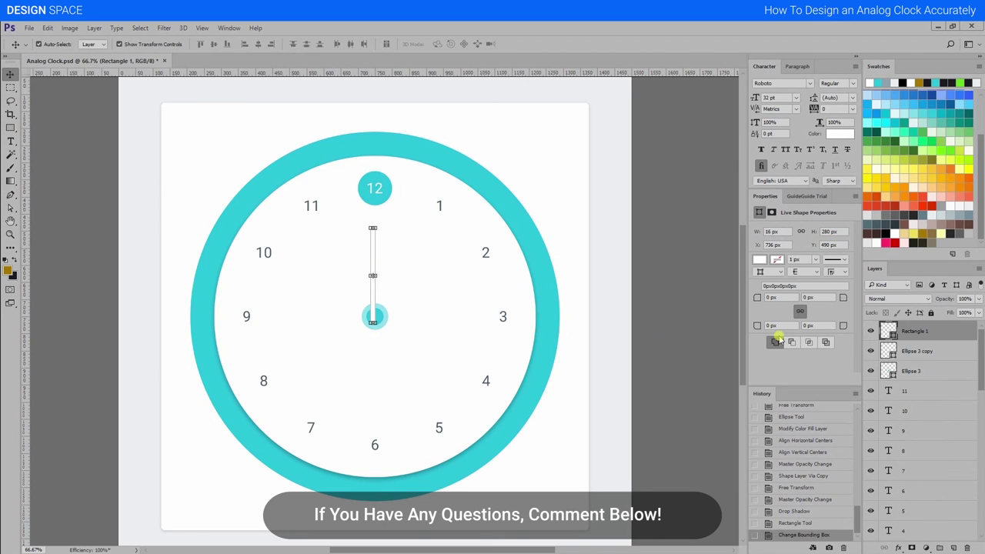
Step: Fill the hand with cyan sampled from the 12 circle and shift it into place
{"action": "double_click", "coordinate": [889, 331]}
{"action": "left_click", "coordinate": [372, 180]}
{"action": "left_click", "coordinate": [815, 343]}
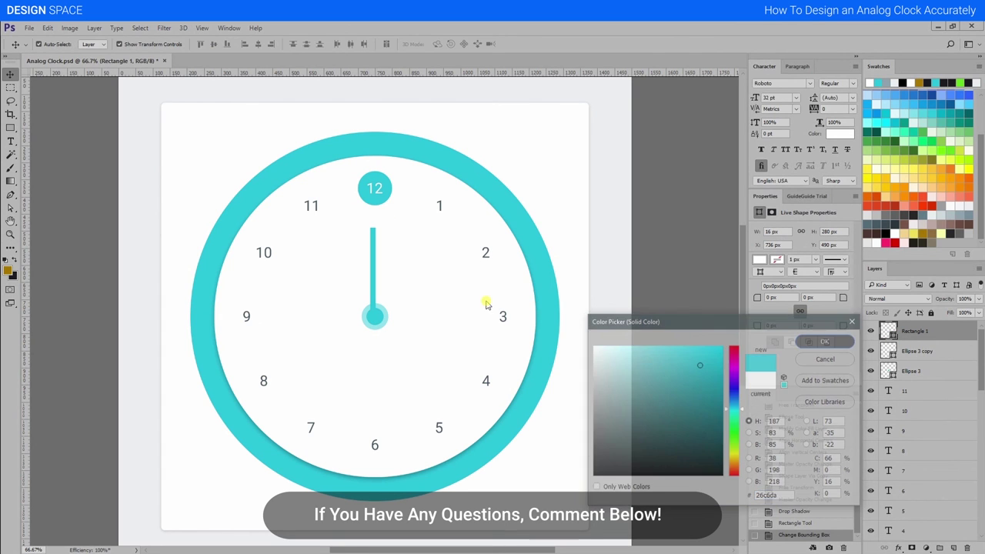
{"action": "left_click_drag", "start_coordinate": [373, 259], "coordinate": [375, 253]}
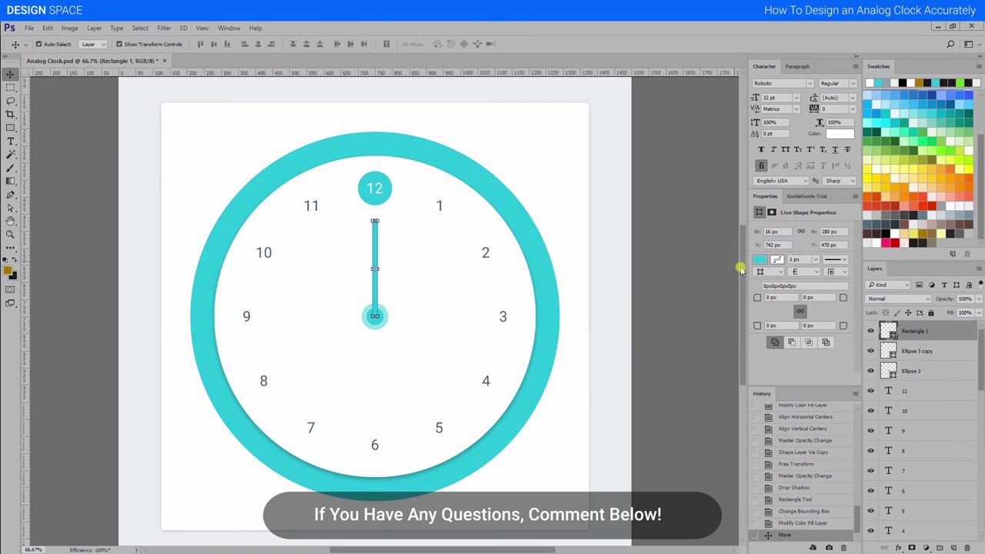
Step: Round the hand's top-left and top-right corners to 8 px
{"action": "left_click", "coordinate": [809, 298]}
{"action": "type", "text": "8"}
{"action": "key", "text": "Return"}
{"action": "left_click", "coordinate": [788, 297]}
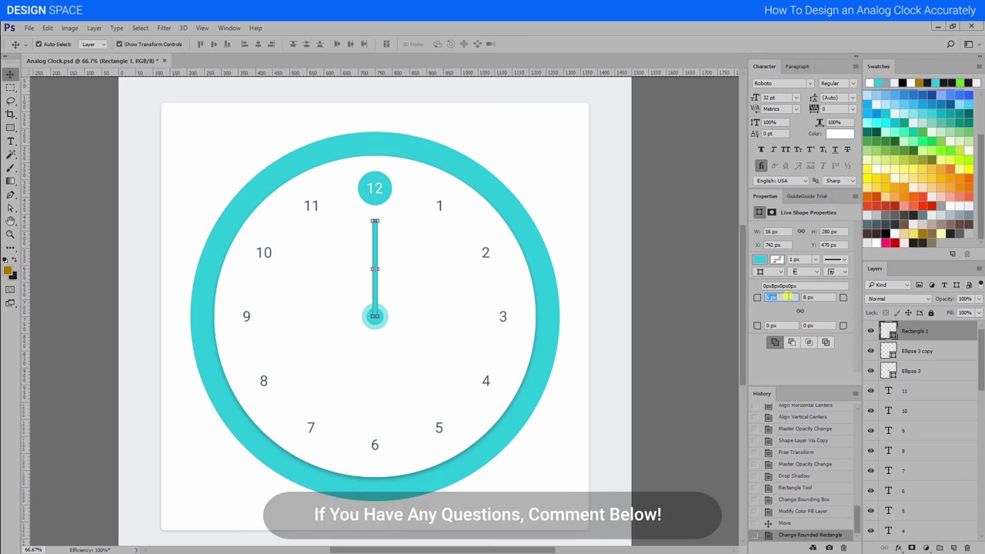
{"action": "key", "text": "Return"}
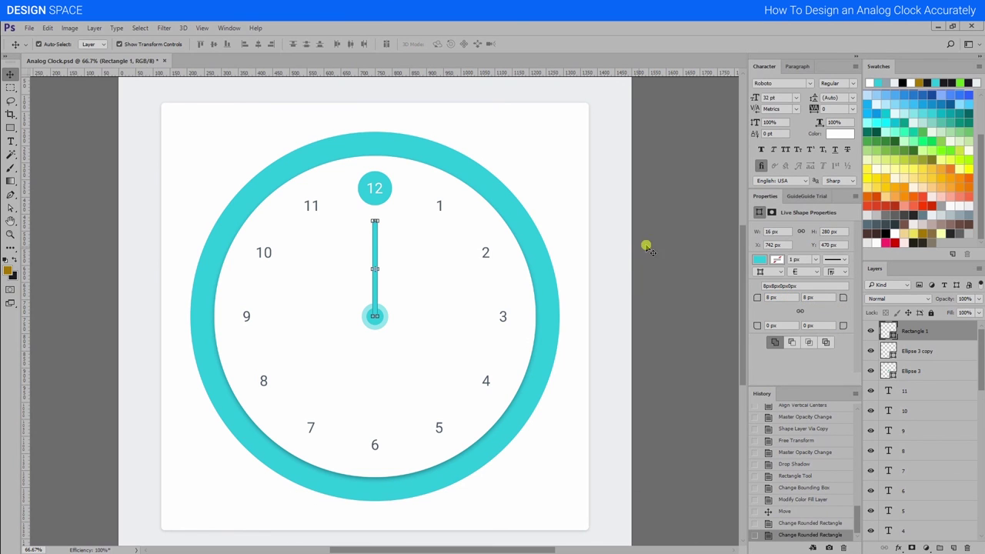
{"action": "left_click", "coordinate": [662, 237]}
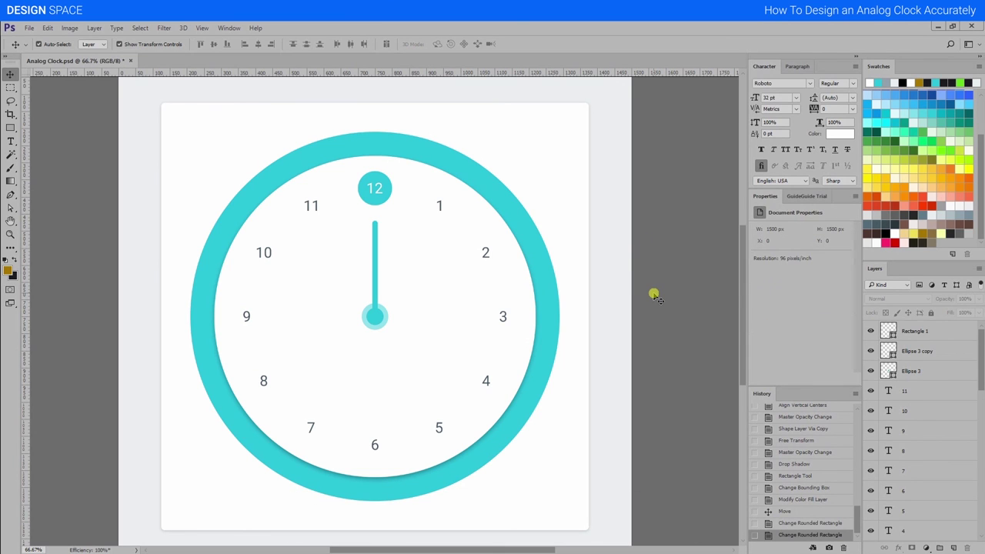